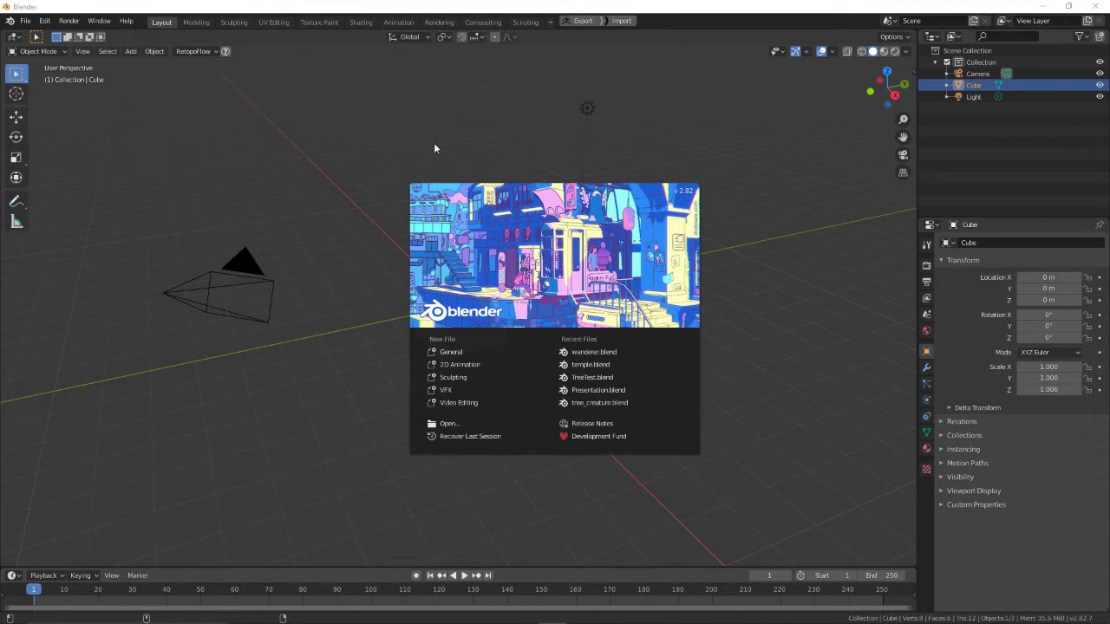
- Dismiss the Blender splash screen to reveal the default scene
left_click(784, 175)
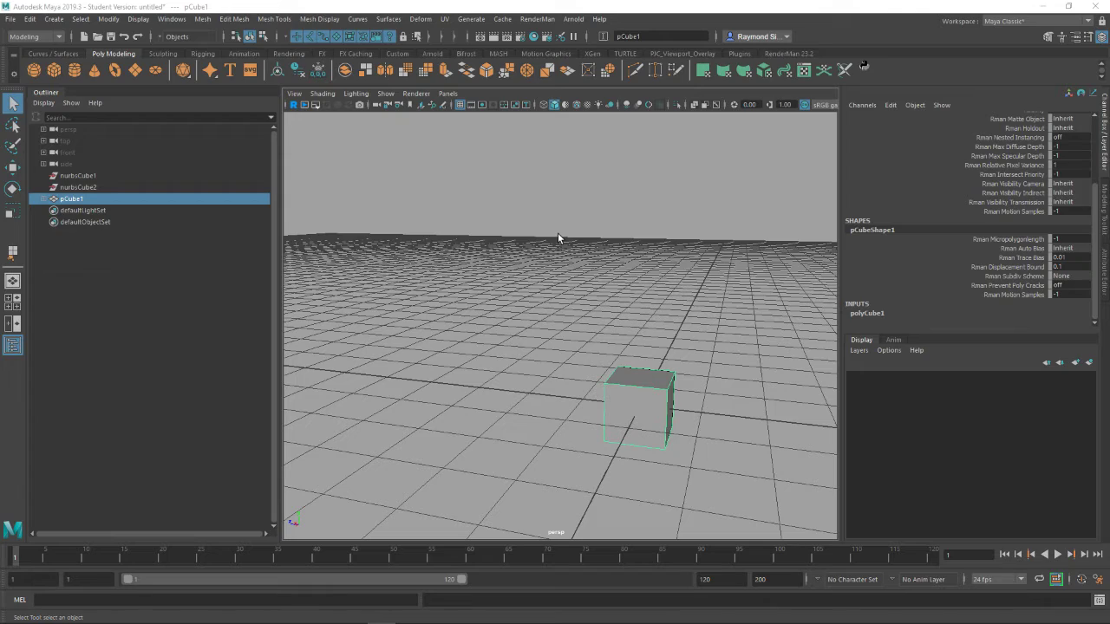
- Switch to Maya and delete the polygon cube from the scene
left_click_drag(710, 279, 630, 233, "alt")
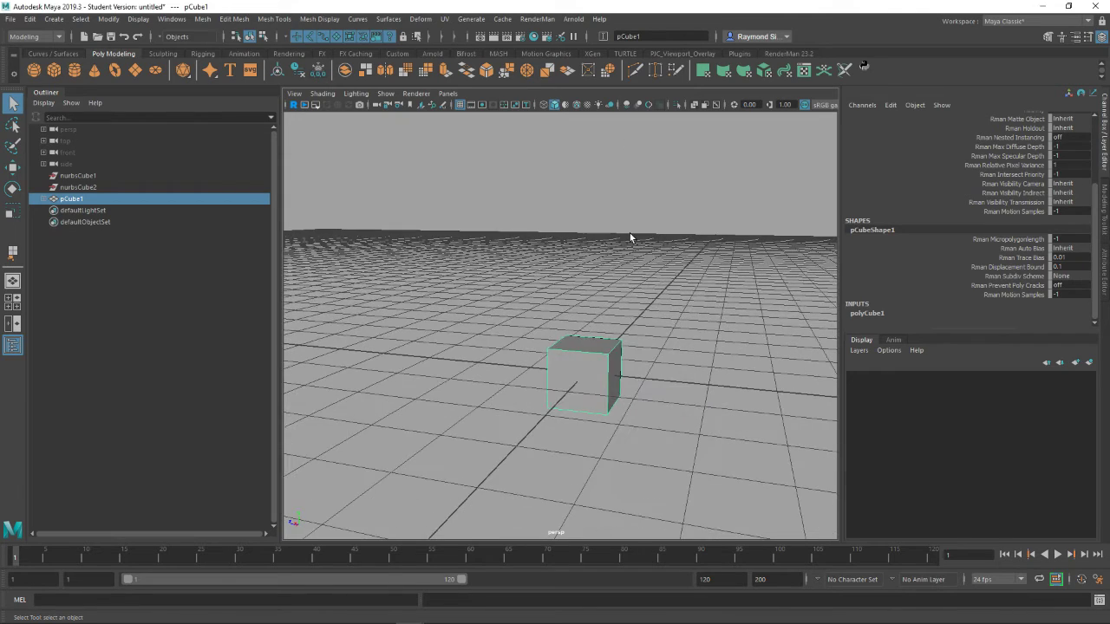
key("Delete")
left_click_drag(537, 201, 668, 268, "alt")
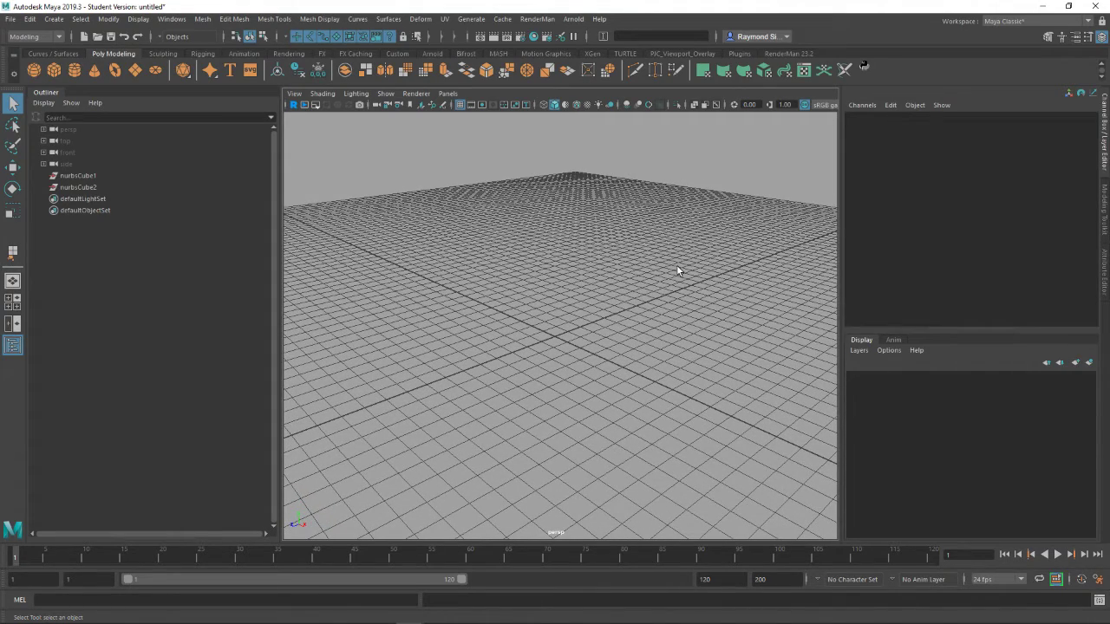
mouse_move(569, 301)
left_mouse_down("alt")
mouse_move(594, 289)
mouse_move(583, 288)
left_mouse_up("alt")
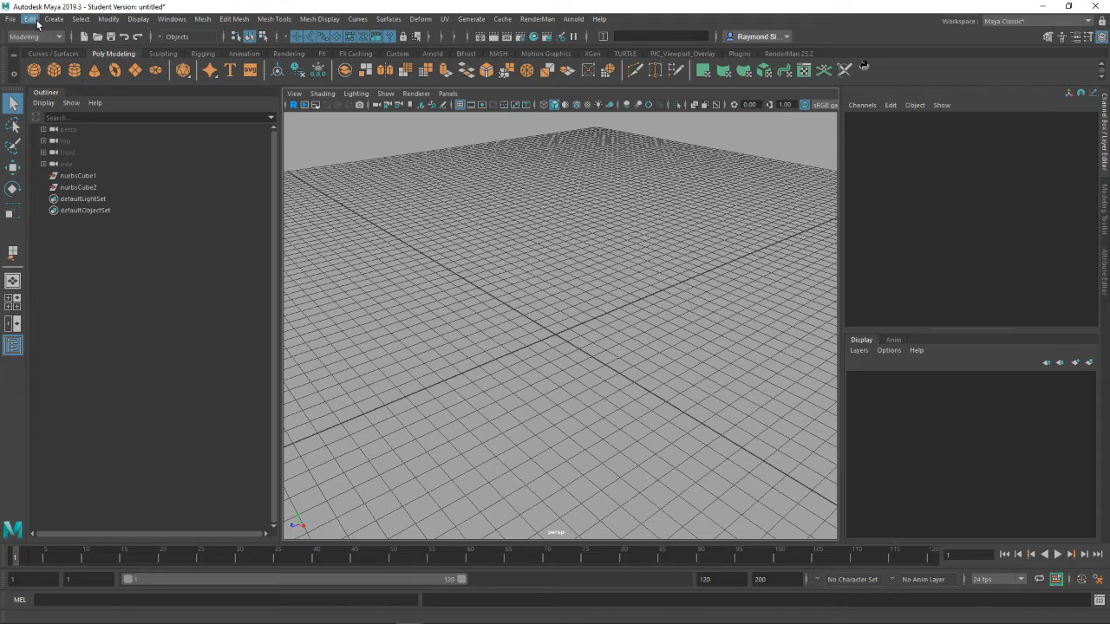
- Look through the available Maya workspace layouts while keeping Maya Classic
left_click(1010, 22)
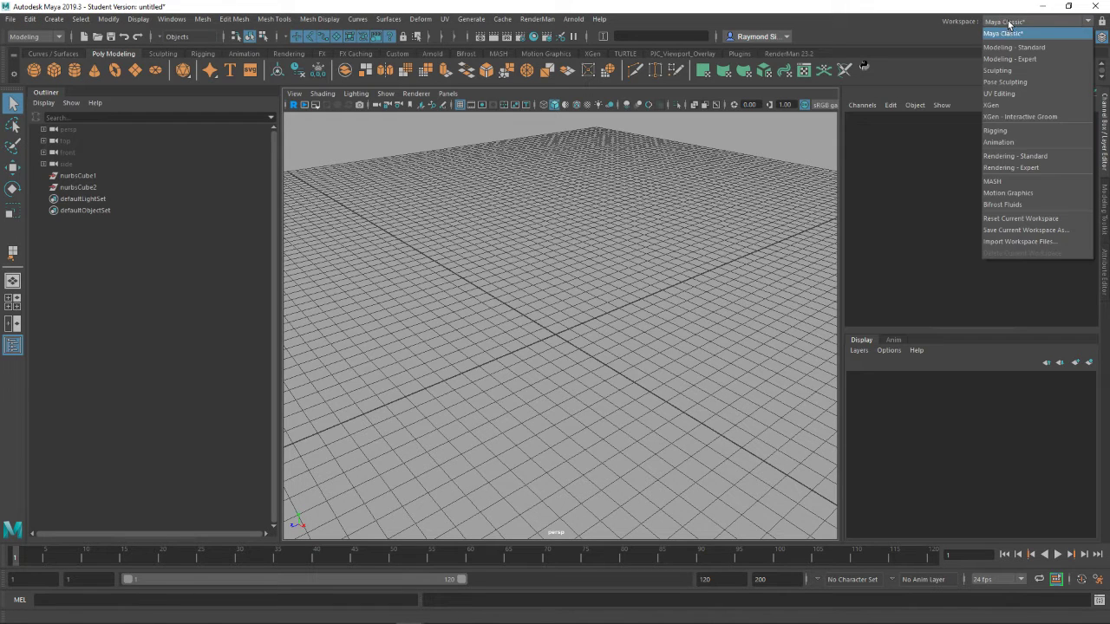
left_click(994, 23)
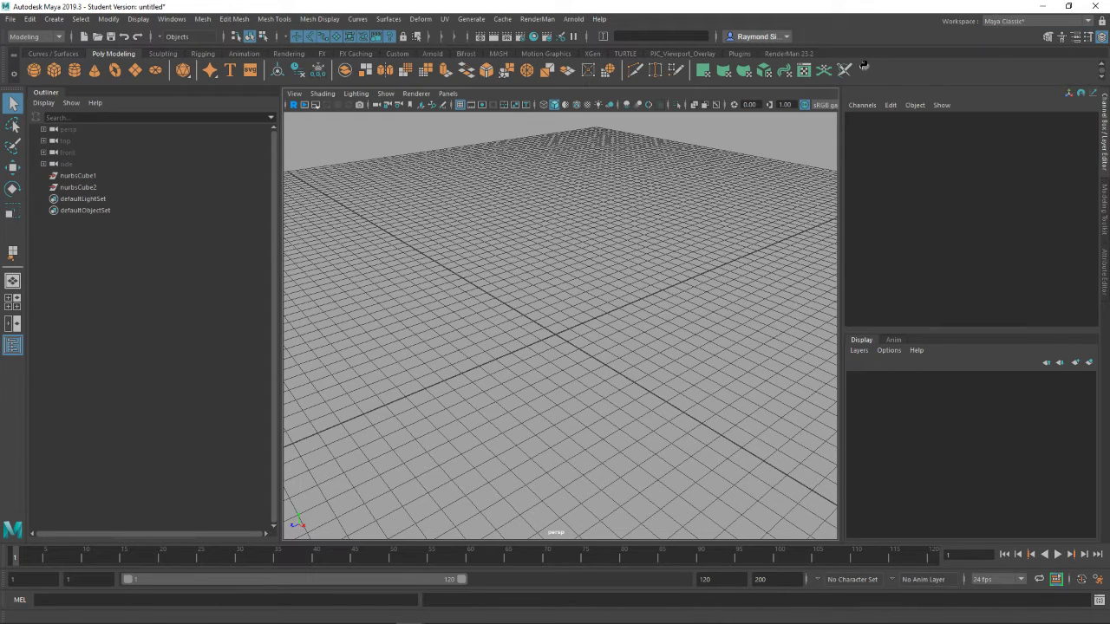
left_click(1007, 19)
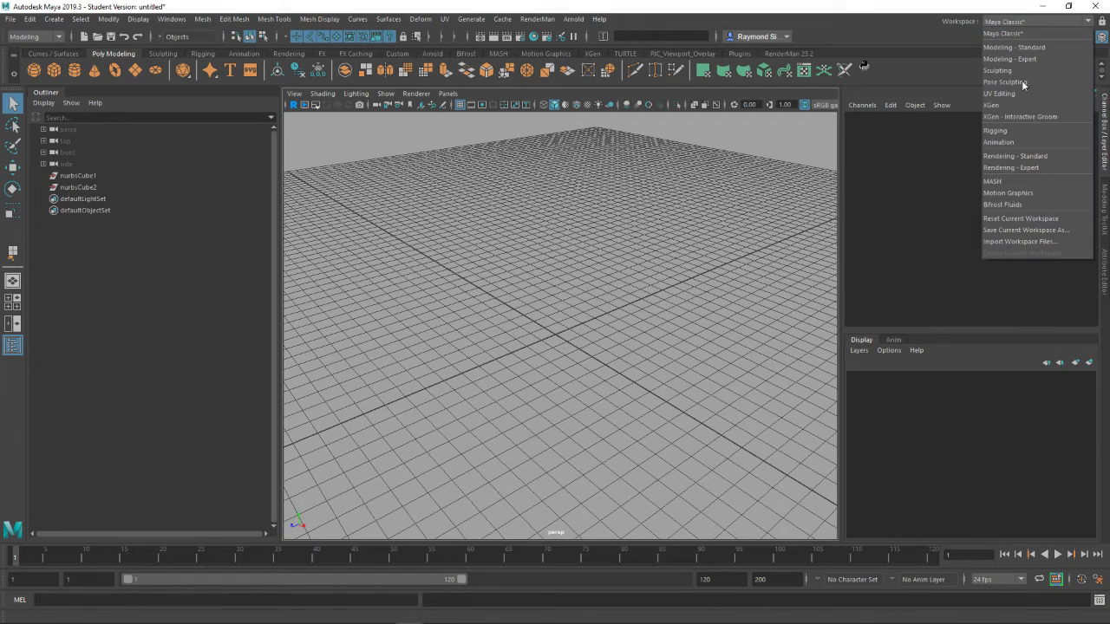
left_click(1010, 30)
- Compare the menu sets by switching from Modeling to Rigging and back to Modeling
left_click(35, 36)
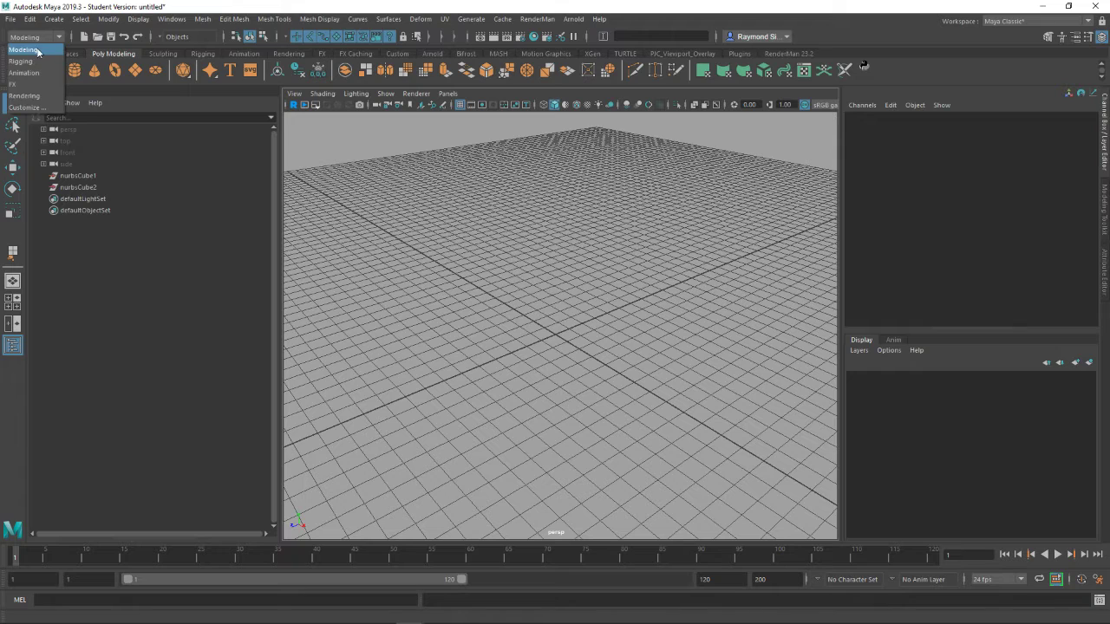
left_click(22, 61)
left_click(35, 36)
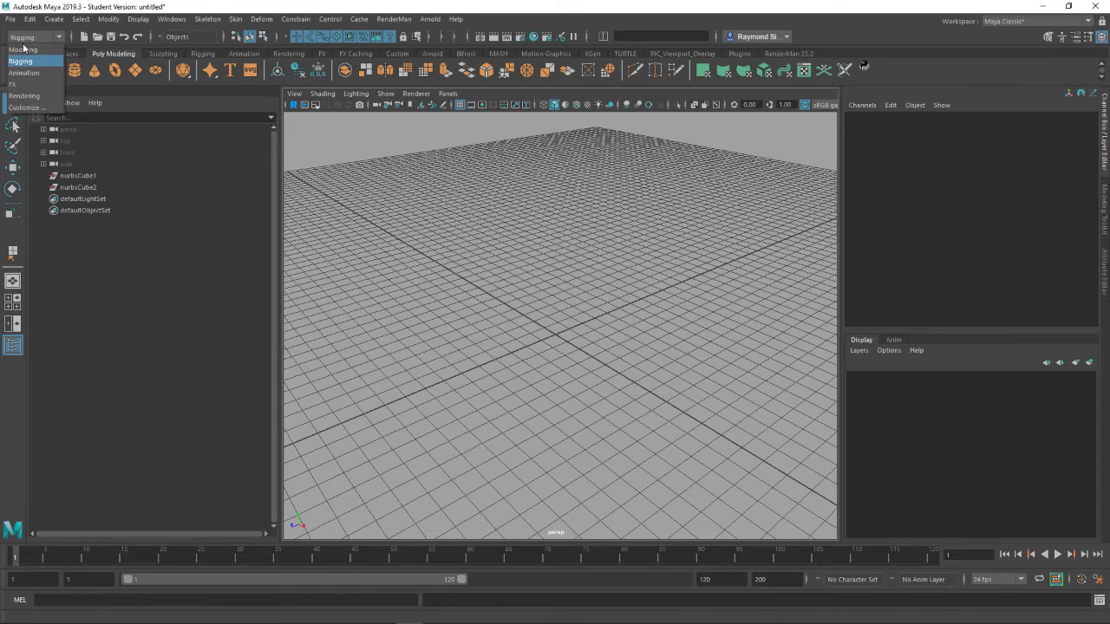
left_click(22, 48)
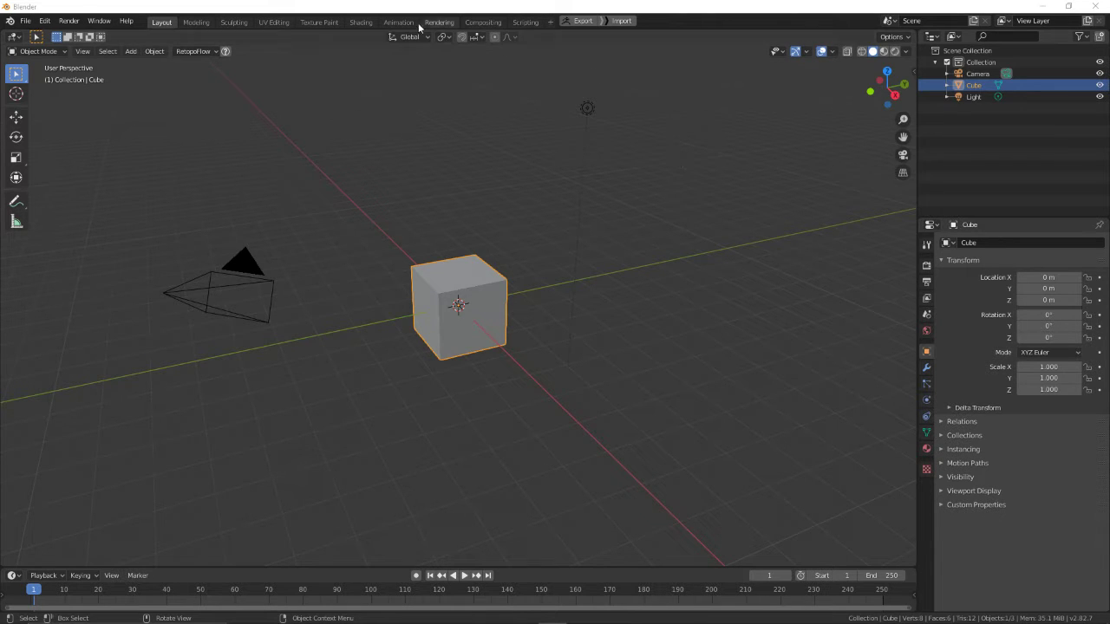
- Switch to Blender and look through the Modeling, Sculpting, UV Editing, Texture Paint and Shading workspaces, returning to Layout
left_click(196, 21)
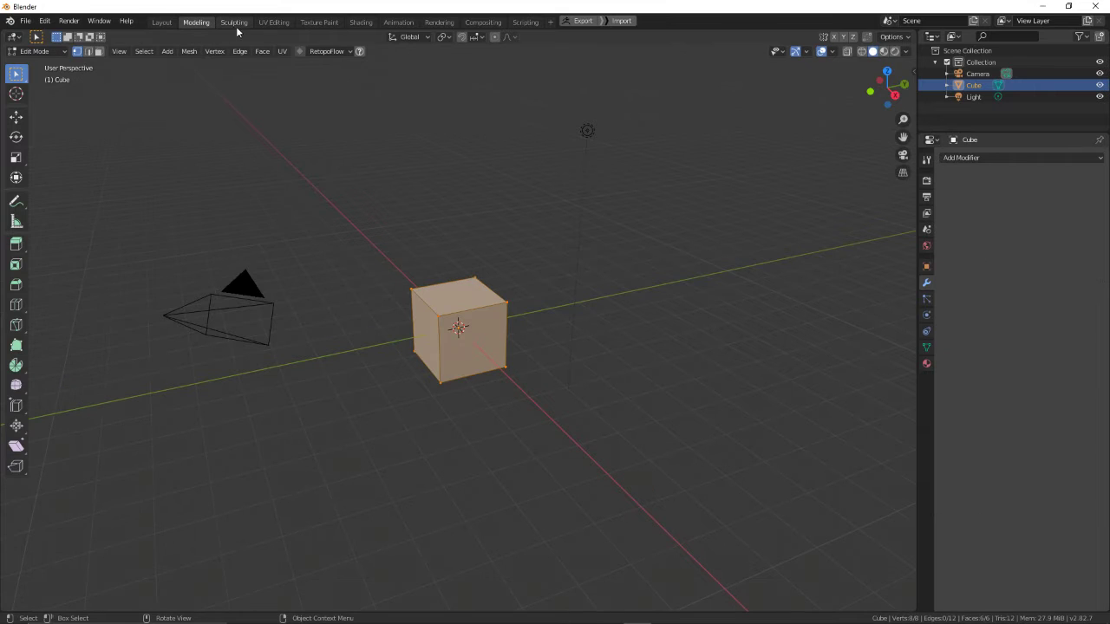
left_click(234, 23)
left_click(274, 23)
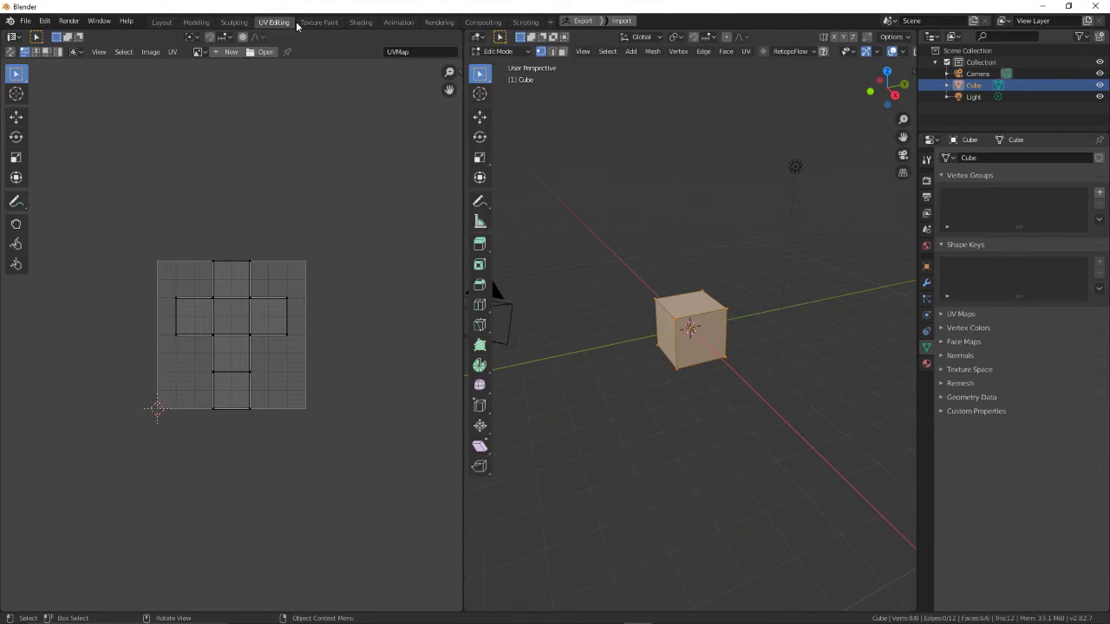
left_click(320, 23)
left_click(361, 21)
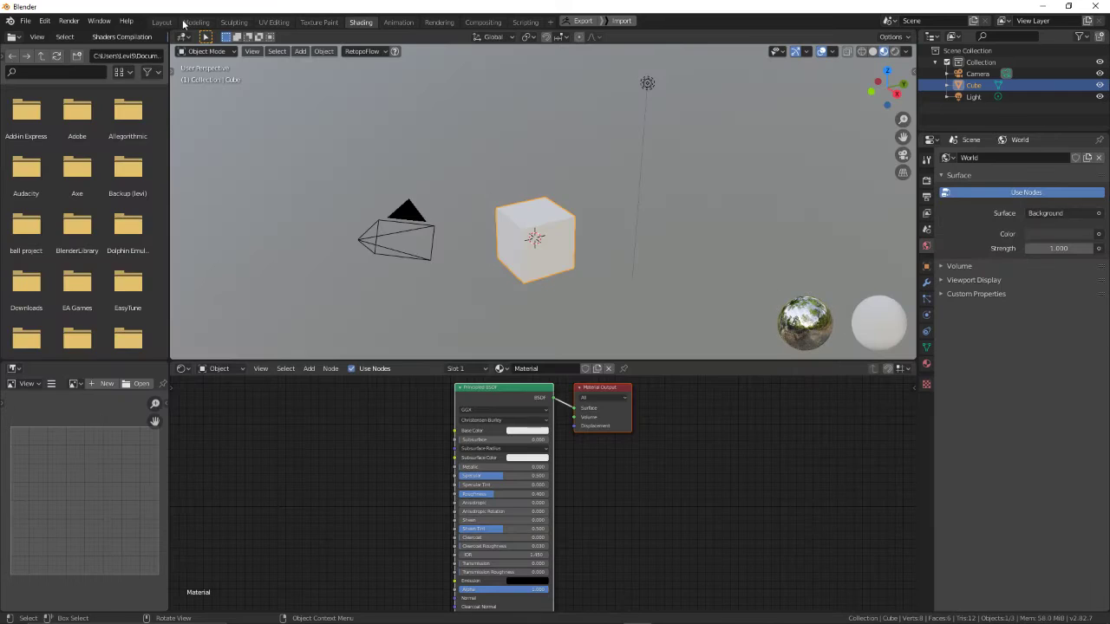
left_click(161, 22)
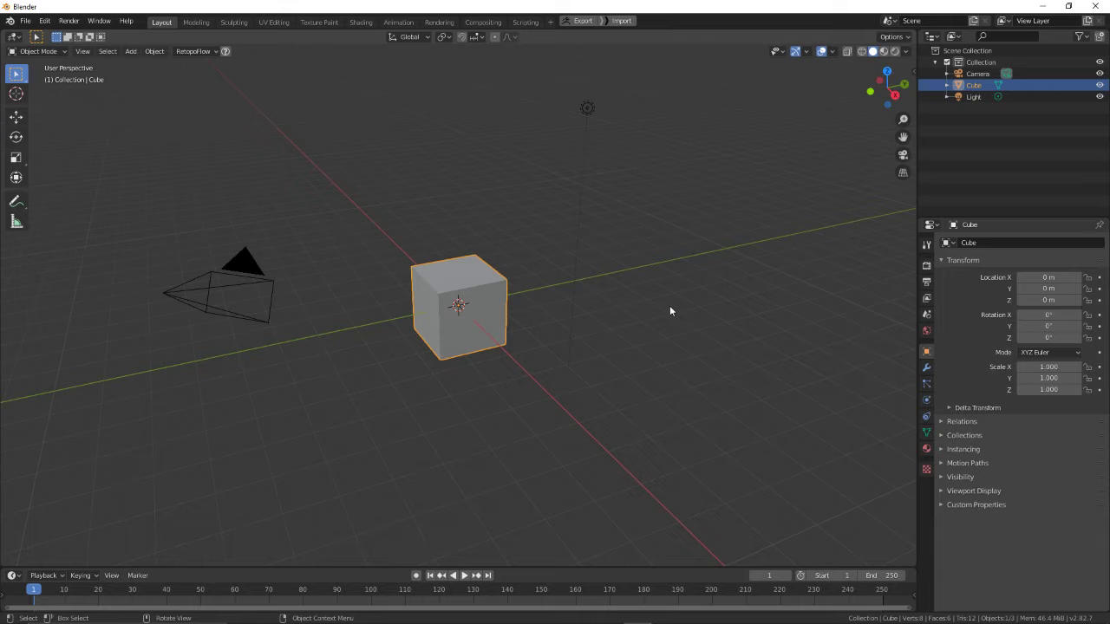
- Show the viewport sidebar and look through its built-in and add-on pages, including Item, Tool, View, Create, Edit, FLIP Fluids and Hair Tool
key("n")
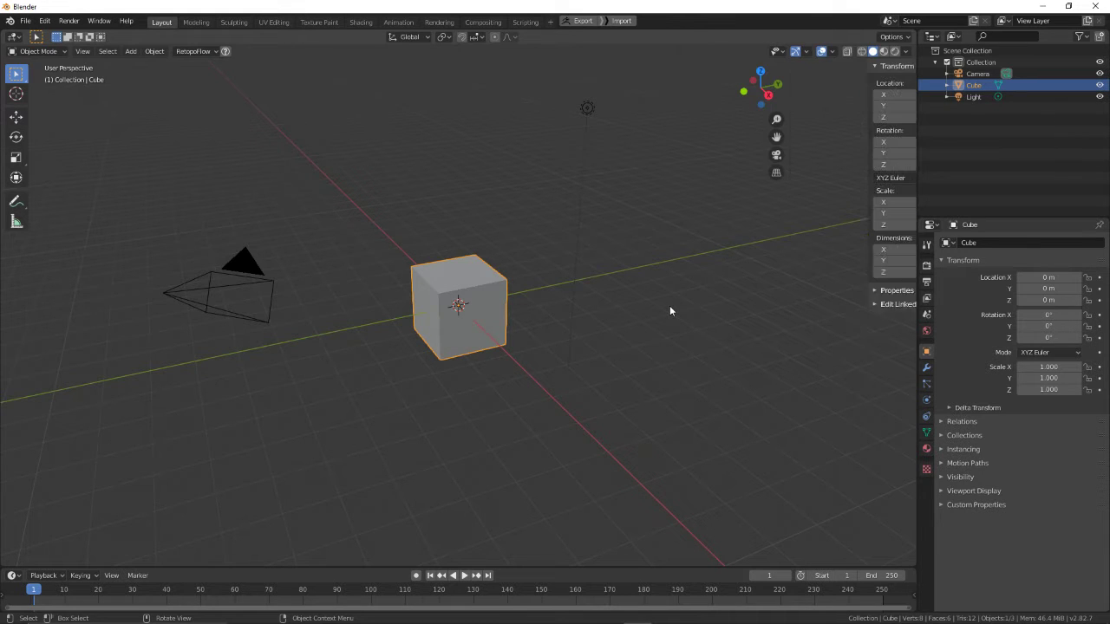
left_click(909, 281)
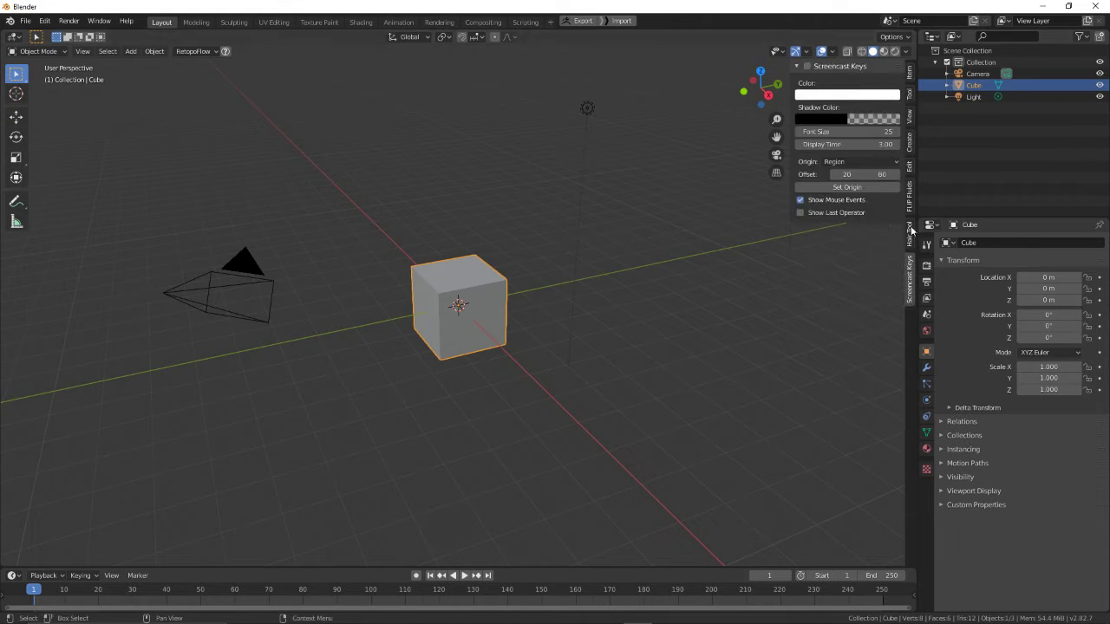
left_click(910, 75)
left_click(910, 95)
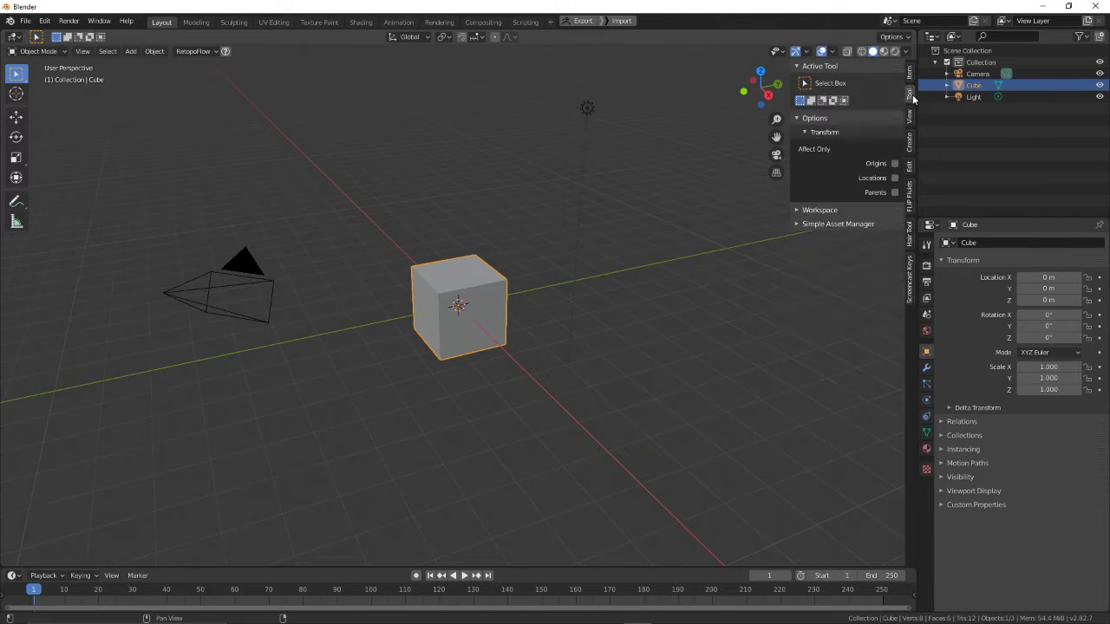
left_click(911, 119)
left_click(911, 144)
left_click(911, 165)
left_click(911, 187)
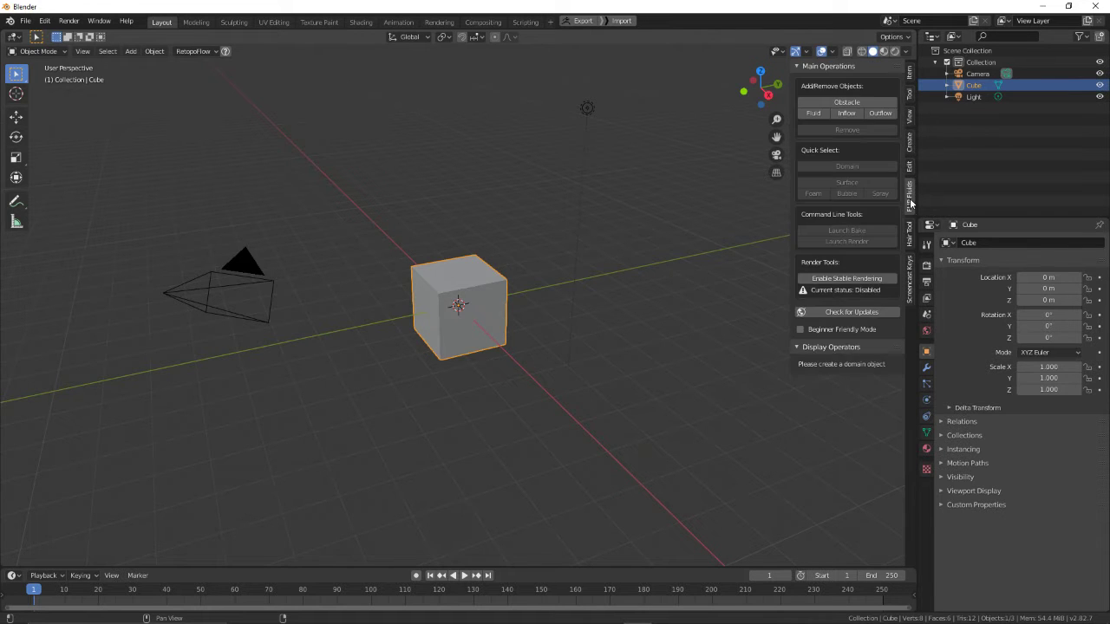
left_click(912, 228)
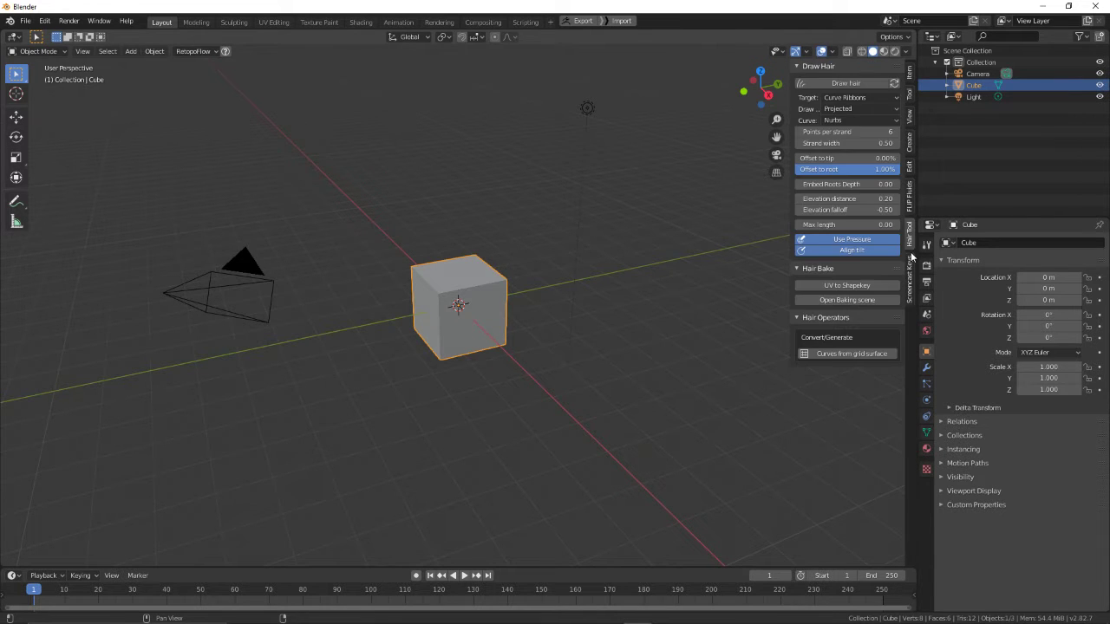
left_click(910, 196)
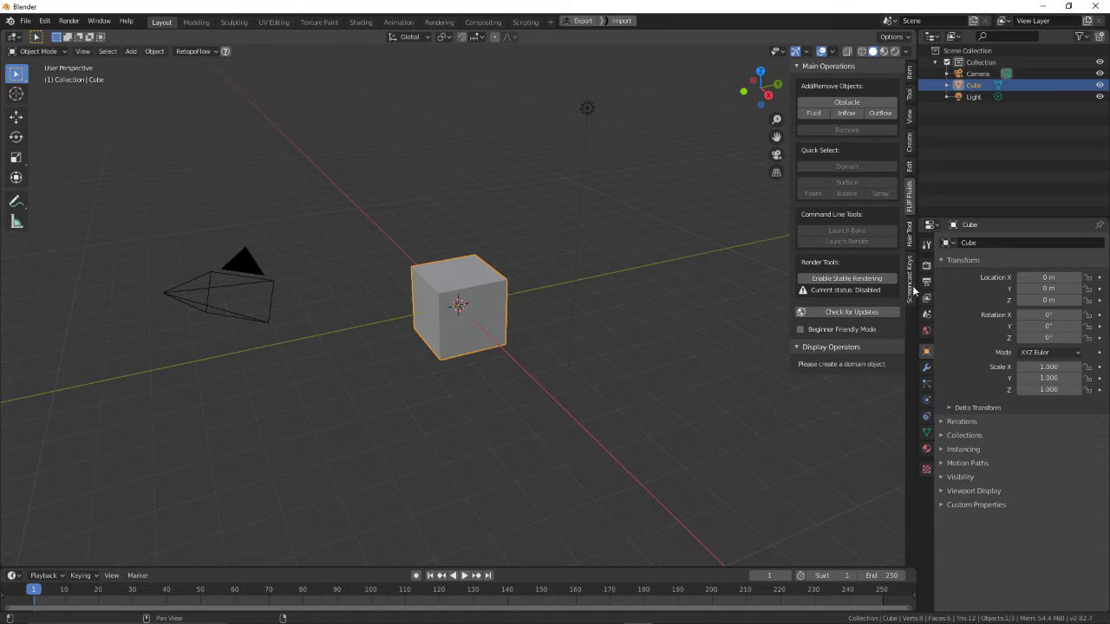
- Enable the Screencast Keys display and hide the viewport sidebar
left_click(911, 286)
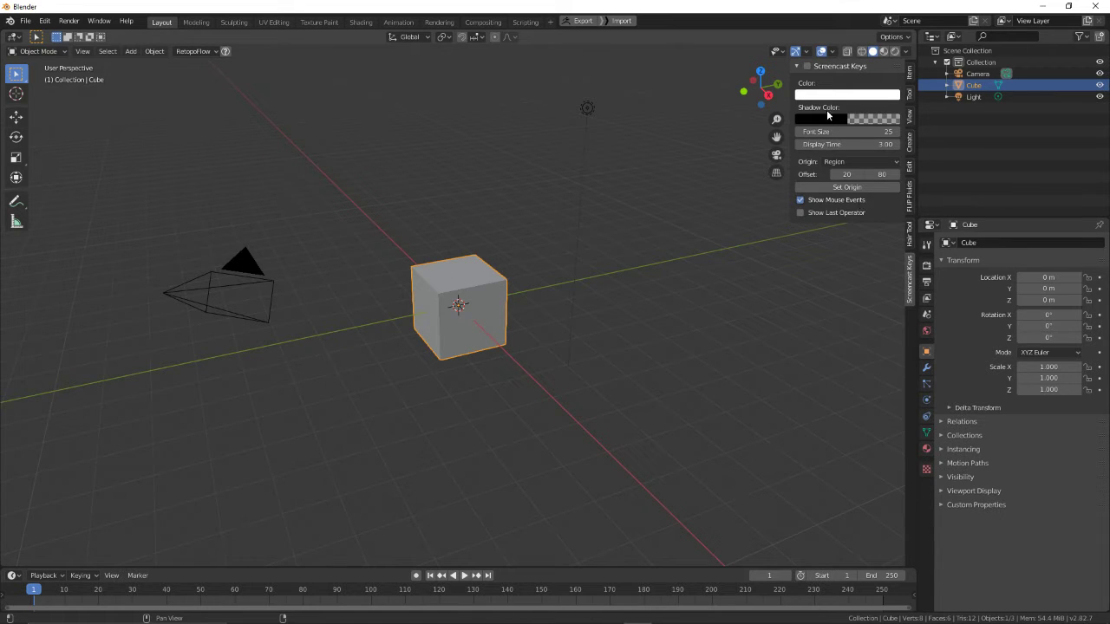
left_click(806, 67)
key("n")
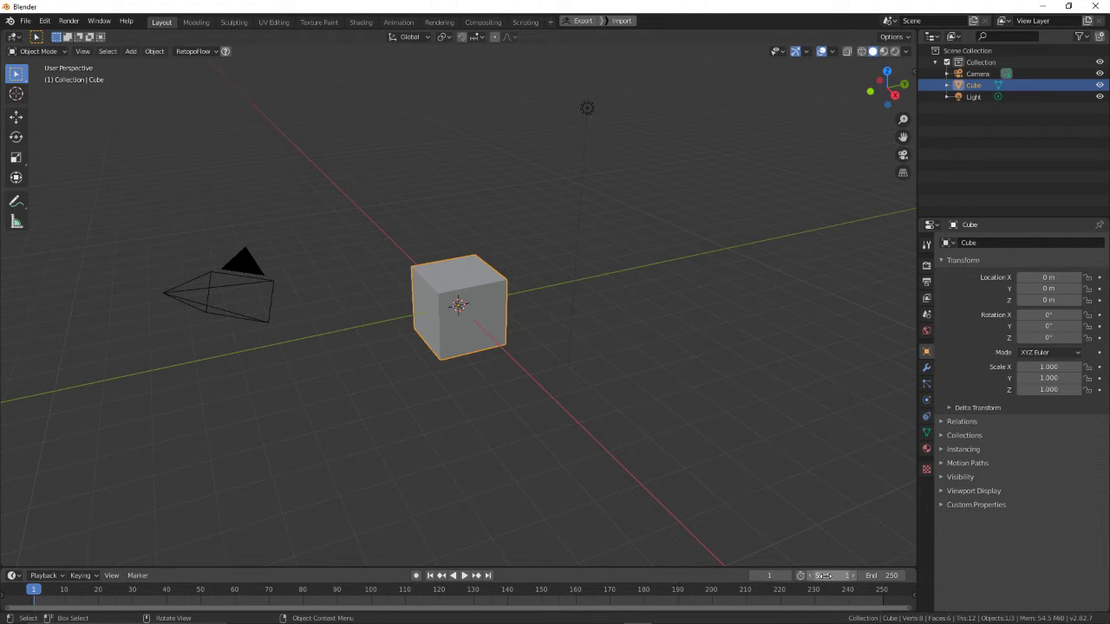
- Scrub the playhead along the timeline and set the current frame to 53
left_click(34, 594)
left_click_drag(35, 594, 207, 594)
left_click_drag(501, 595, 31, 595)
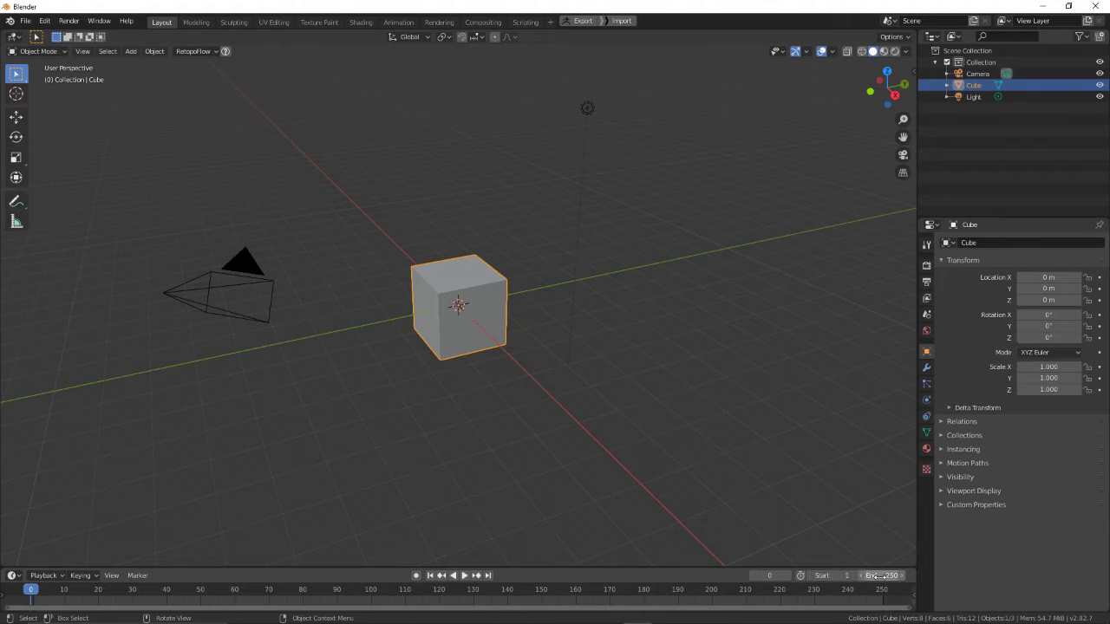
left_click_drag(760, 574, 785, 575)
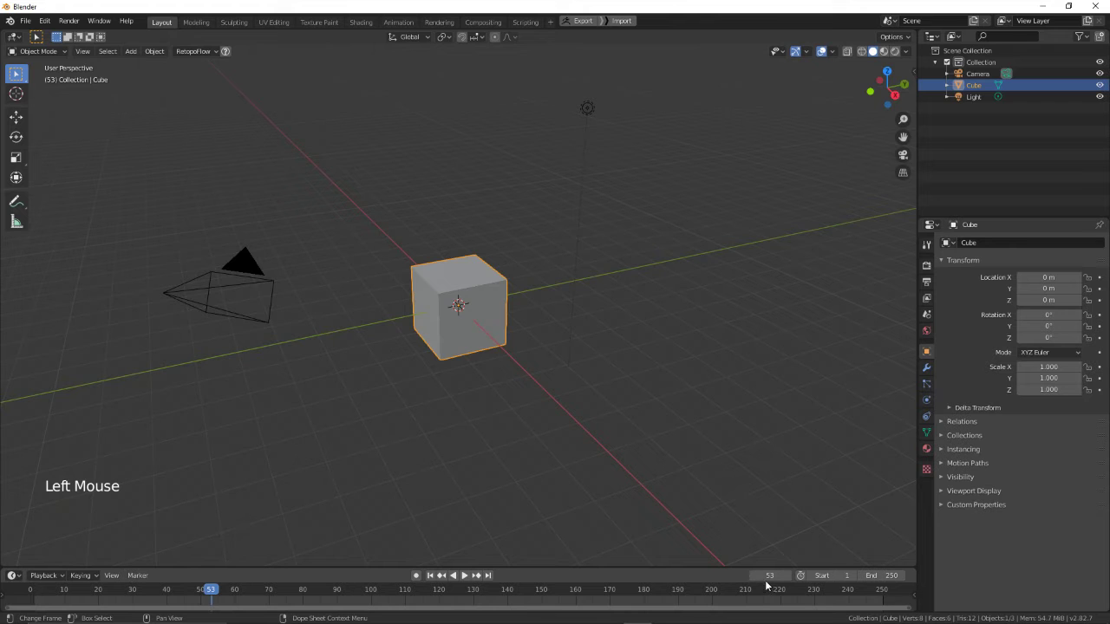
left_click(138, 576)
left_click(141, 576)
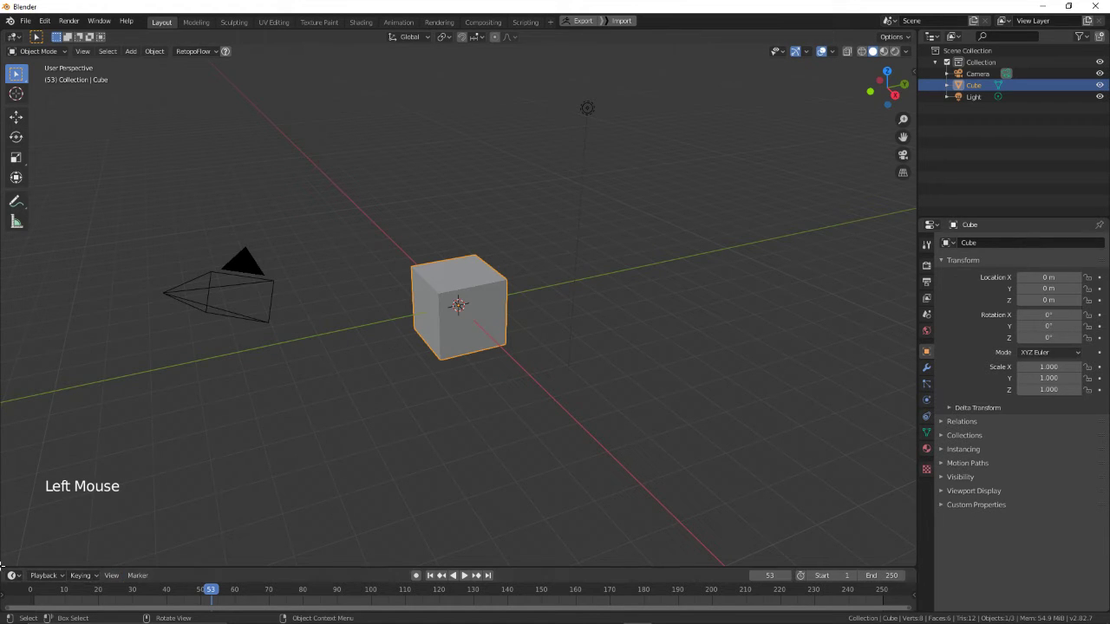
left_click(136, 577)
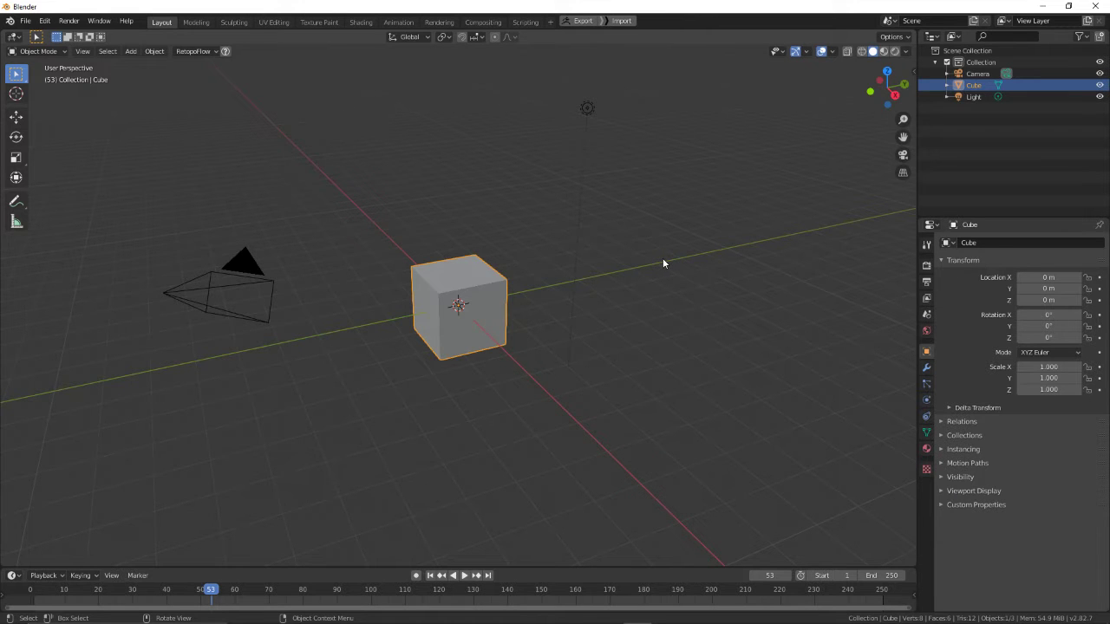
- Orbit, zoom and pan the 3D viewport to view the cube from different sides and distances
middle_click_drag(664, 260, 550, 258)
scroll(548, 258, "up", 5)
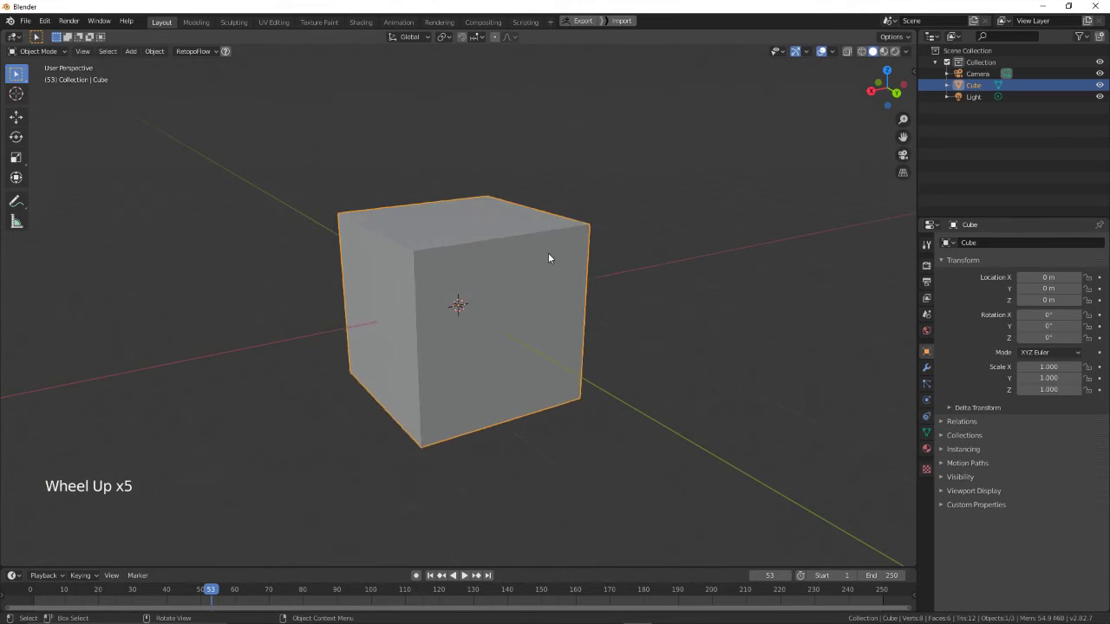
scroll(546, 256, "up", 2)
scroll(542, 251, "down", 8)
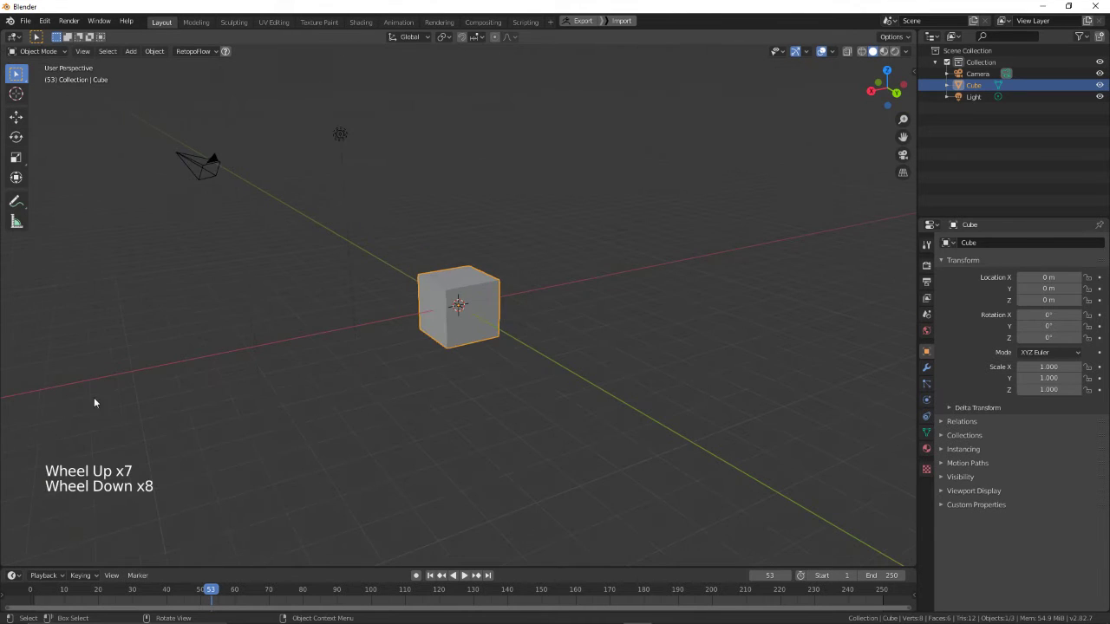
scroll(515, 338, "up", 7)
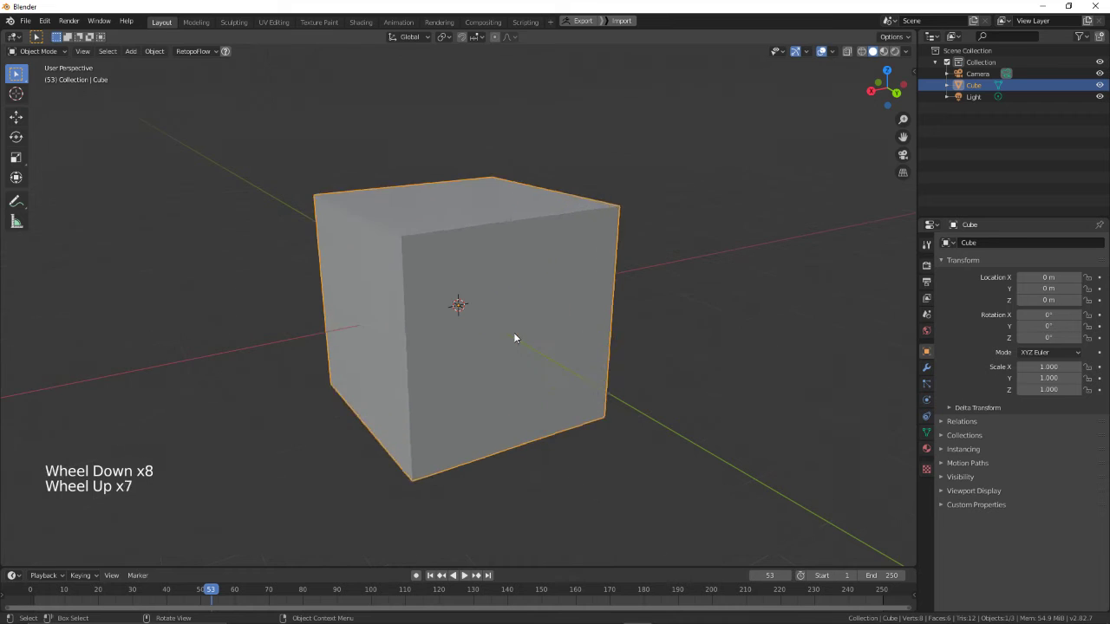
scroll(516, 338, "down", 5)
key("ctrl")
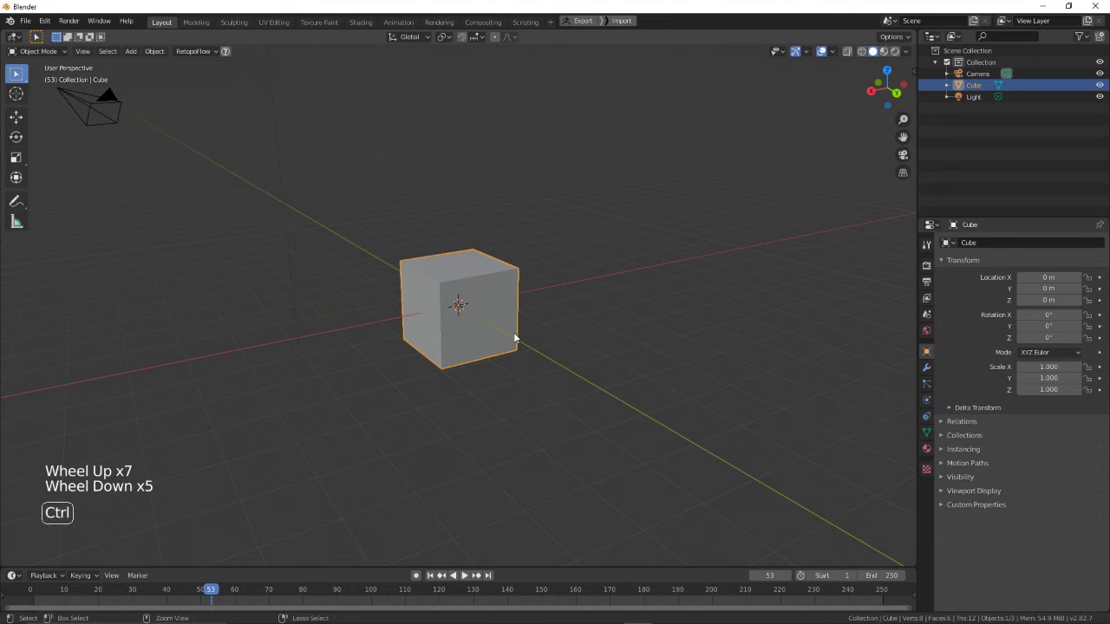
mouse_move(514, 338)
middle_mouse_down("ctrl")
mouse_move(506, 223)
mouse_move(517, 343)
middle_mouse_up("ctrl")
key("shift")
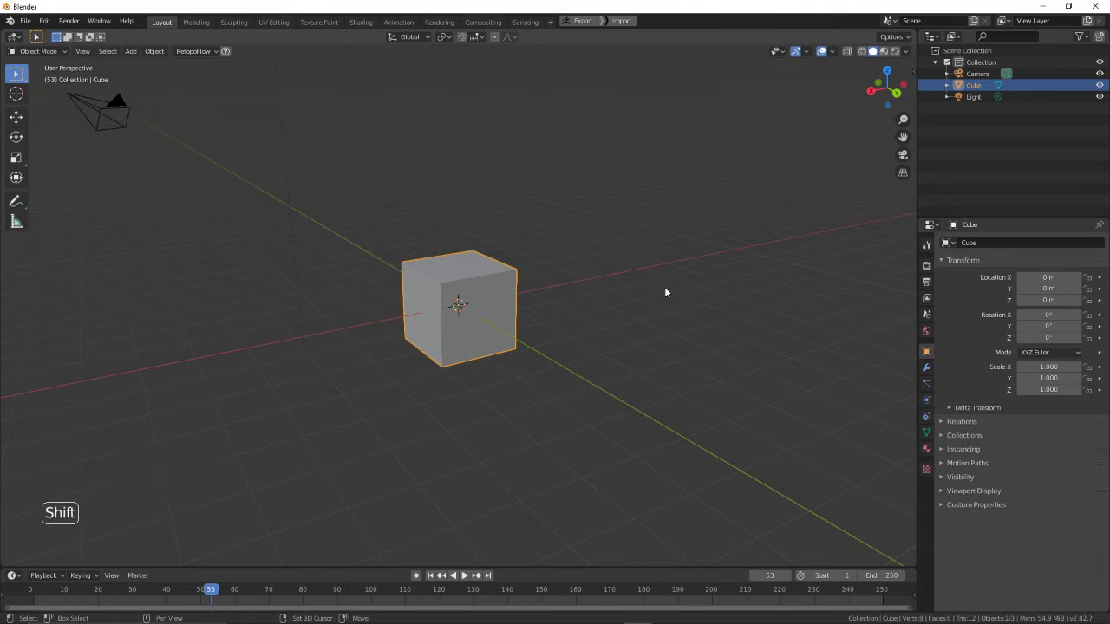
mouse_move(665, 292)
middle_mouse_down("shift")
mouse_move(382, 295)
mouse_move(864, 285)
mouse_move(658, 276)
middle_mouse_up("shift")
middle_click_drag(555, 287, 636, 302)
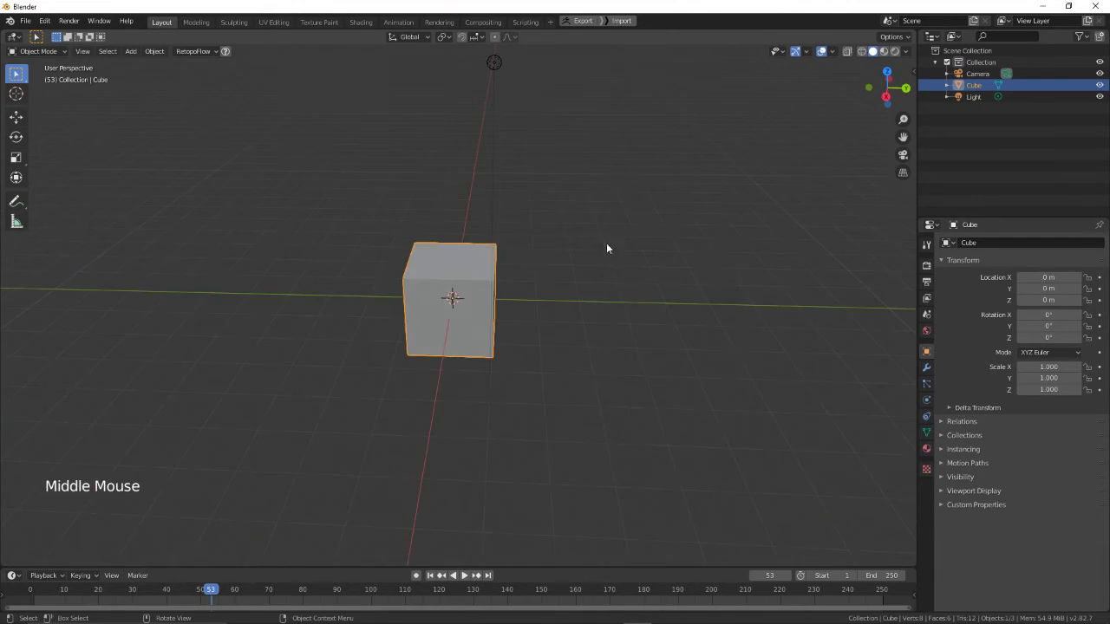
- Select objects in the viewport one after another, starting with the cube and finishing with the light
left_click(445, 278)
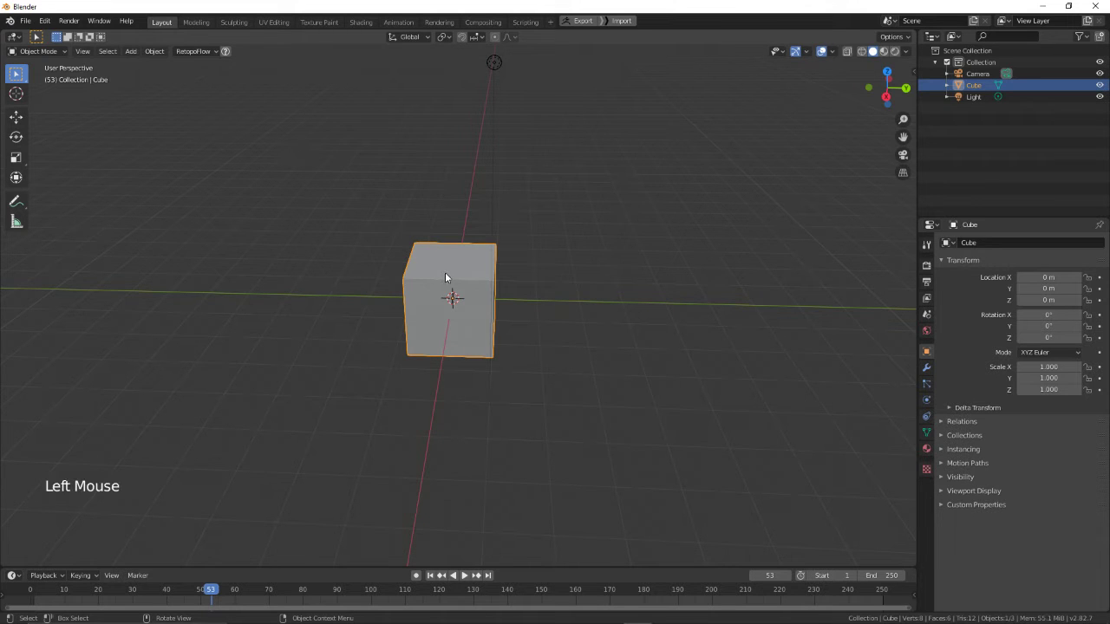
left_click(506, 68)
scroll(715, 244, "down", 3)
middle_click_drag(715, 244, 598, 283)
left_click(215, 229)
left_click(425, 189)
left_click(454, 298)
scroll(503, 256, "up", 3)
left_click(389, 189)
left_click(257, 118)
- Orbit, zoom and pan around the scene to view the cube together with the light and camera
scroll(451, 243, "down", 2)
scroll(639, 318, "up", 2)
scroll(558, 266, "up", 2)
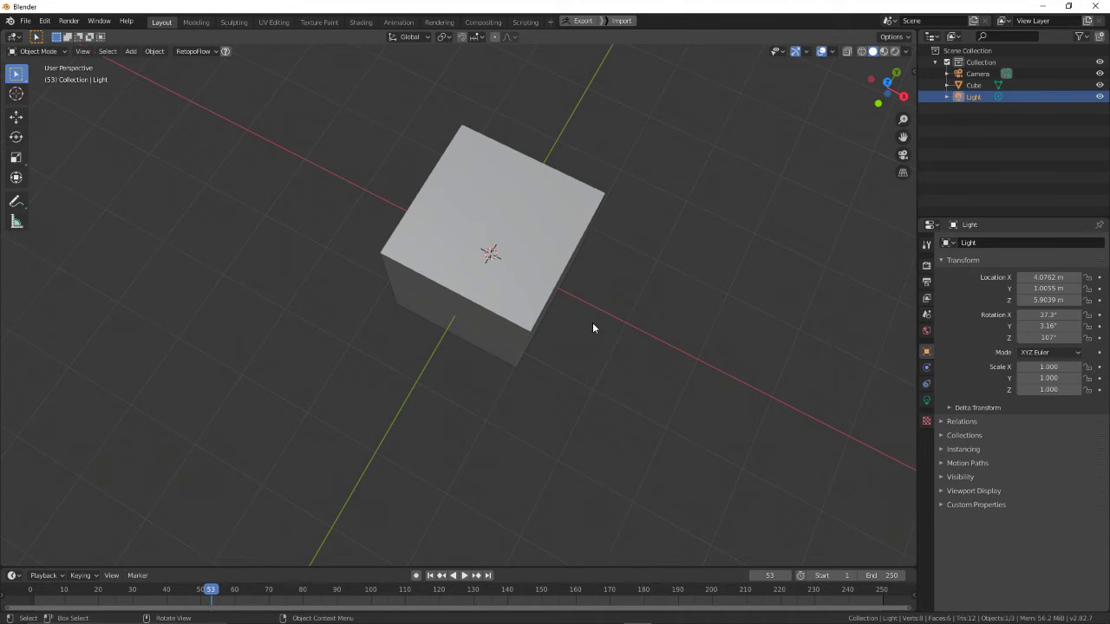
scroll(592, 323, "down", 3)
middle_click_drag(593, 322, 428, 358)
scroll(530, 297, "up", 1, "shift")
mouse_move(428, 357)
middle_mouse_down("shift")
mouse_move(474, 371)
mouse_move(420, 343)
mouse_move(425, 362)
middle_mouse_up("shift")
scroll(473, 371, "up", 2)
middle_click_drag(425, 363, 464, 379, "shift")
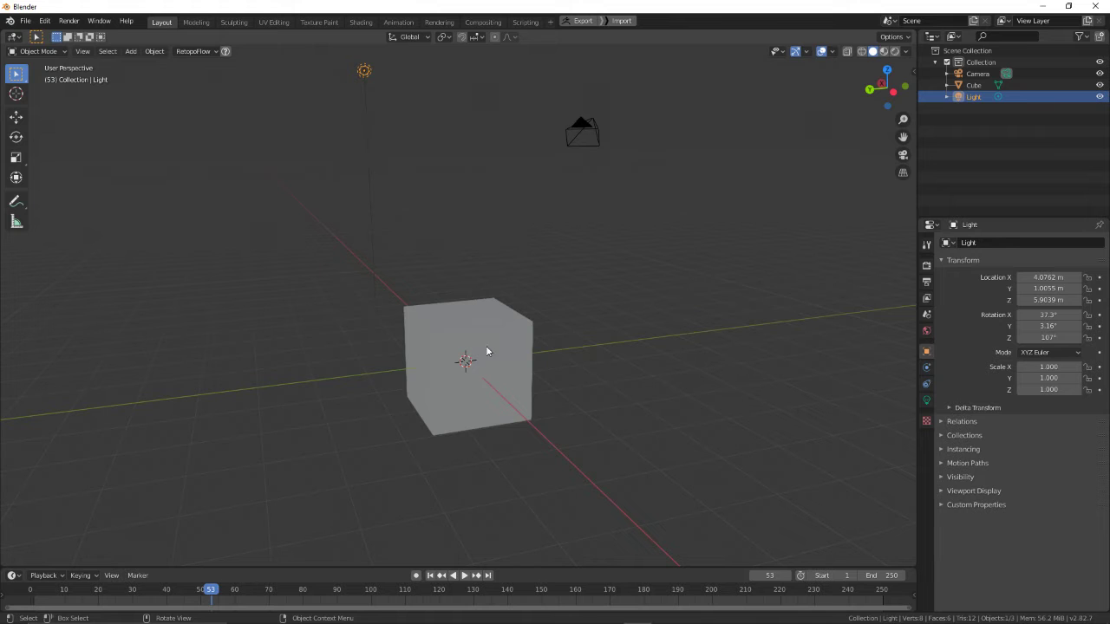
- Select the cube in the 3D viewport
left_click(508, 356)
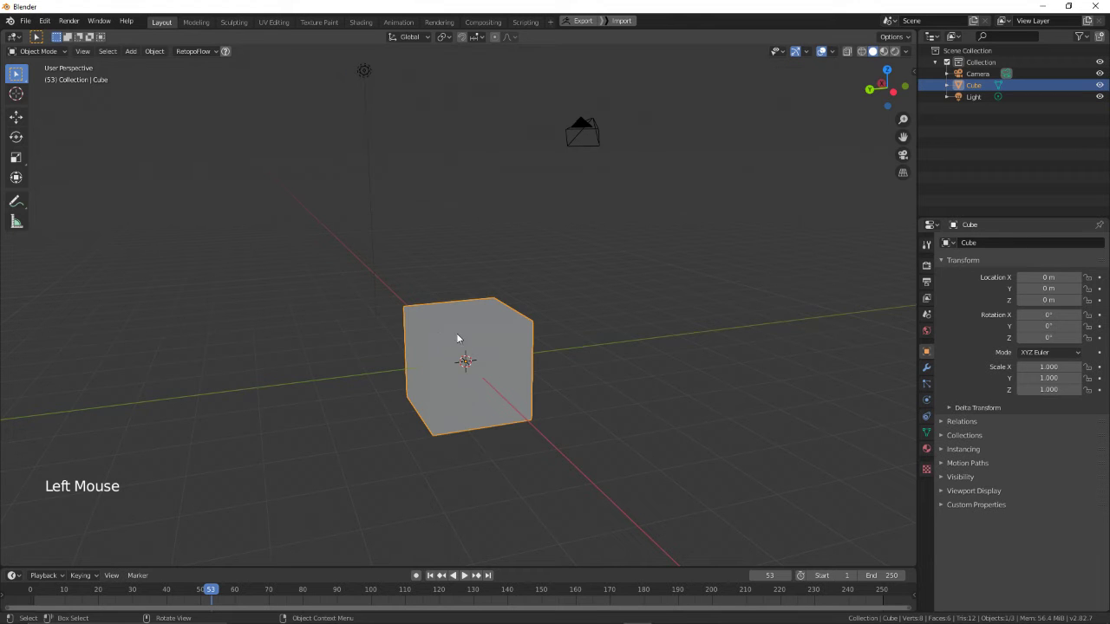
mouse_move(458, 335)
middle_mouse_down()
mouse_move(436, 374)
mouse_move(379, 372)
mouse_move(458, 335)
middle_mouse_up()
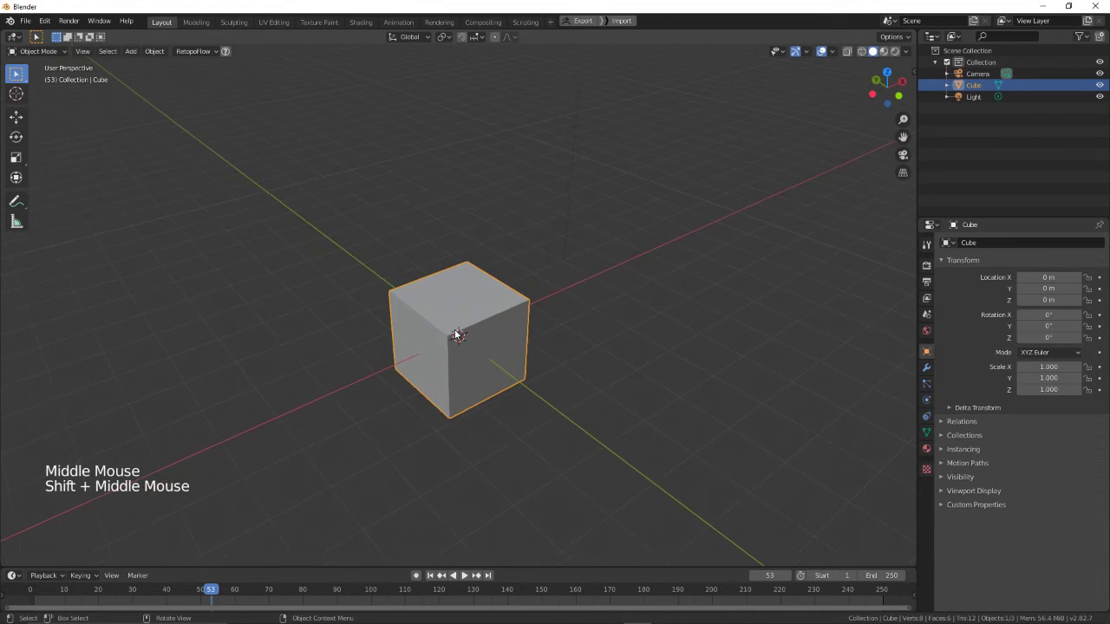
- Try moving the cube freely and constrained to the X, Z and Y axes in turn, and cancel the move
key("g")
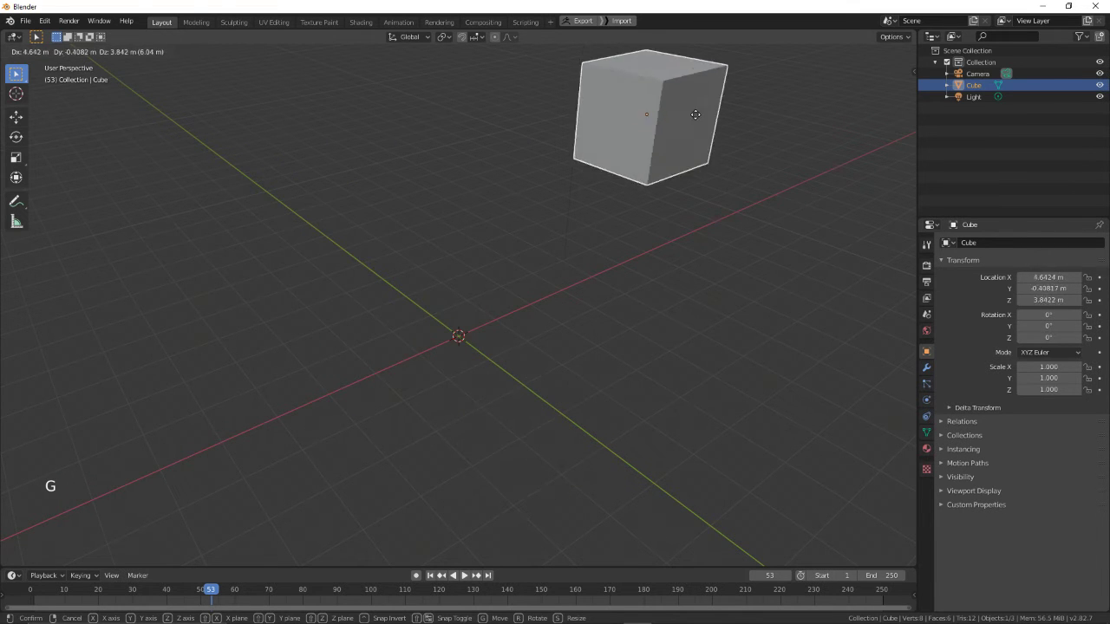
key("x")
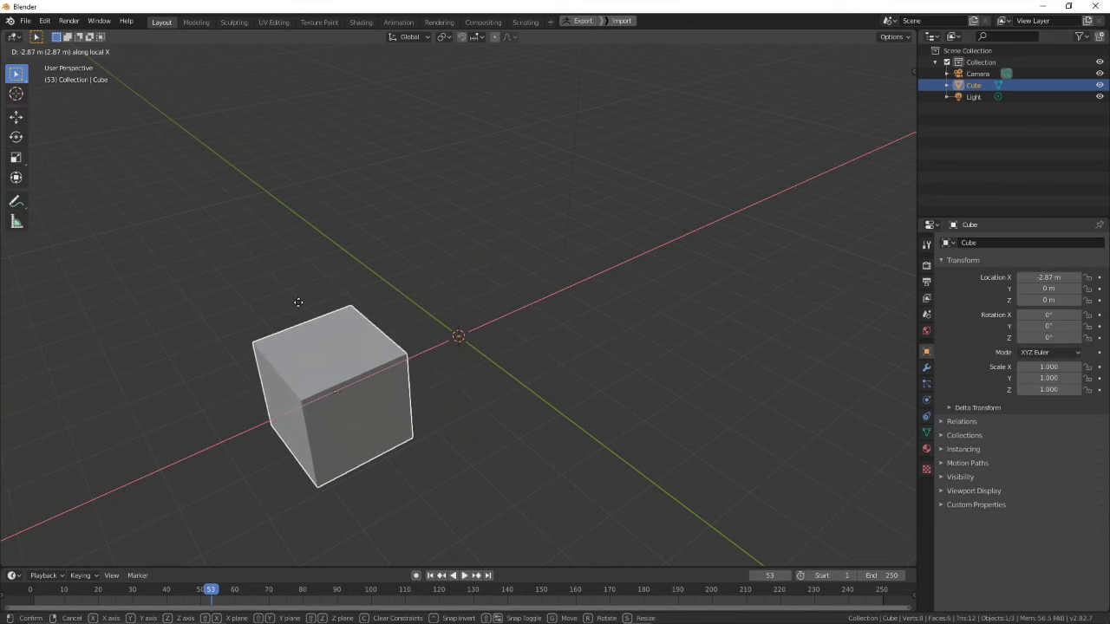
key("z")
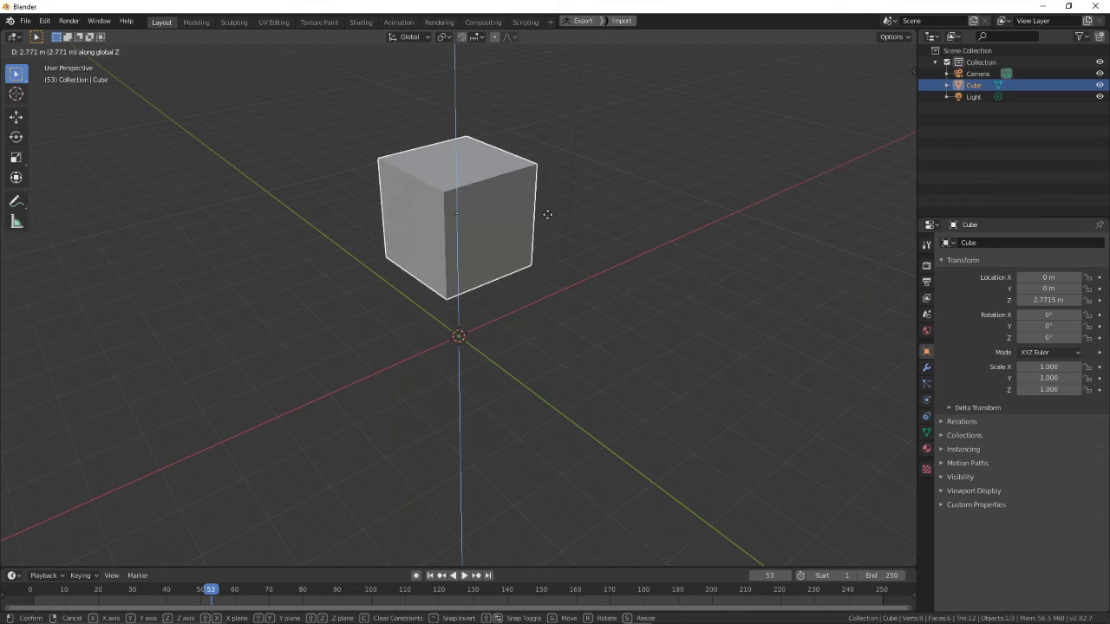
key("y")
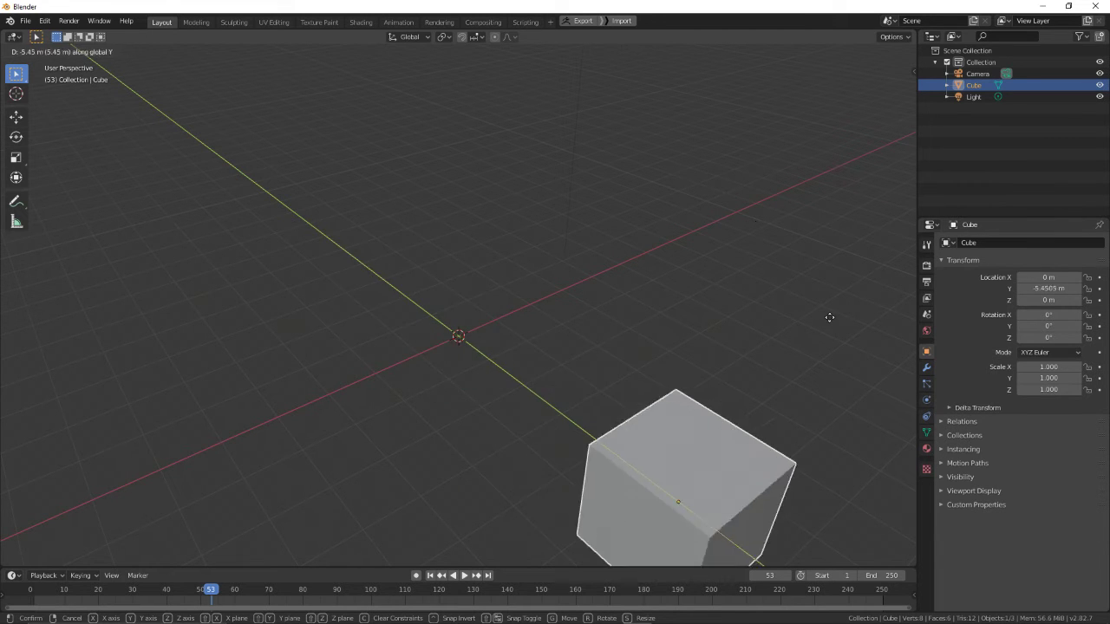
key("Escape")
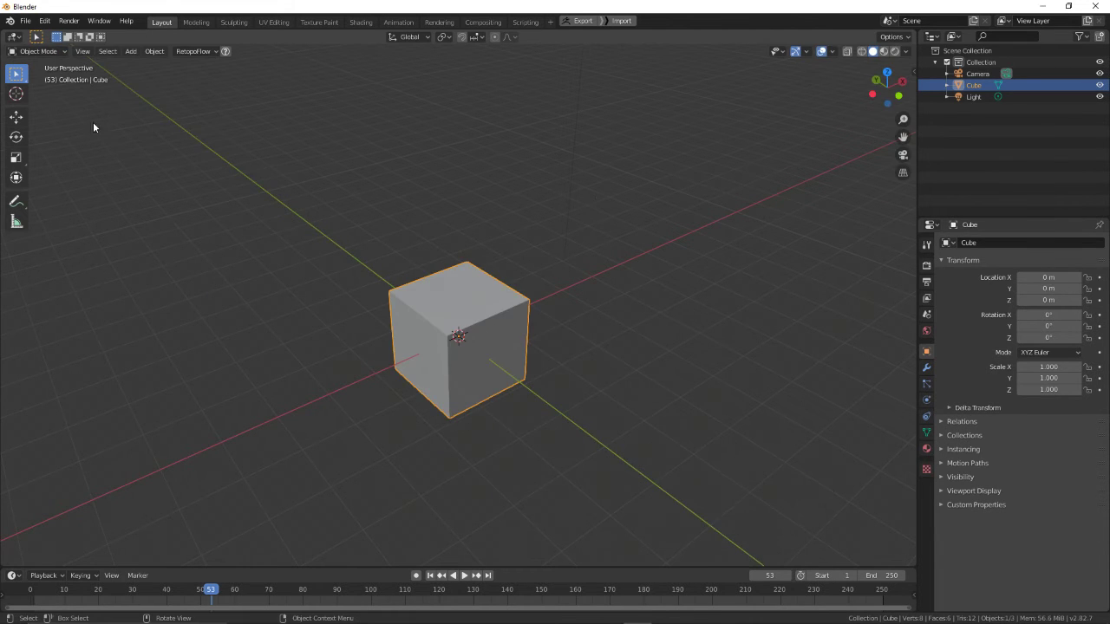
- Try rotating the cube freely, around the global X, Z and Y axes, and with Z or X locked, and cancel the rotation
key("r")
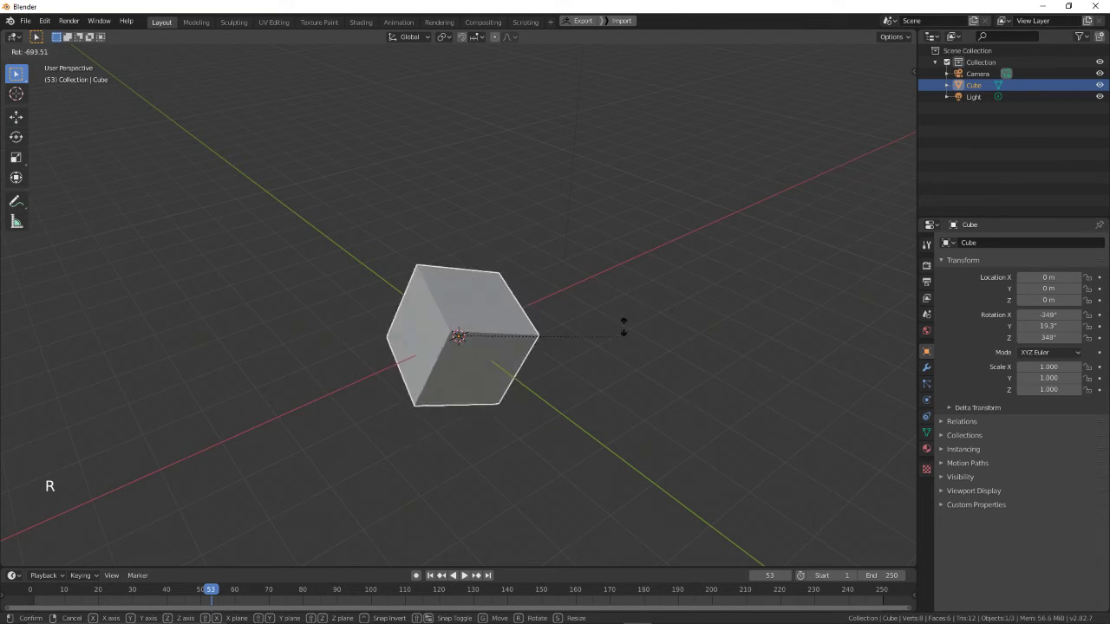
key("x")
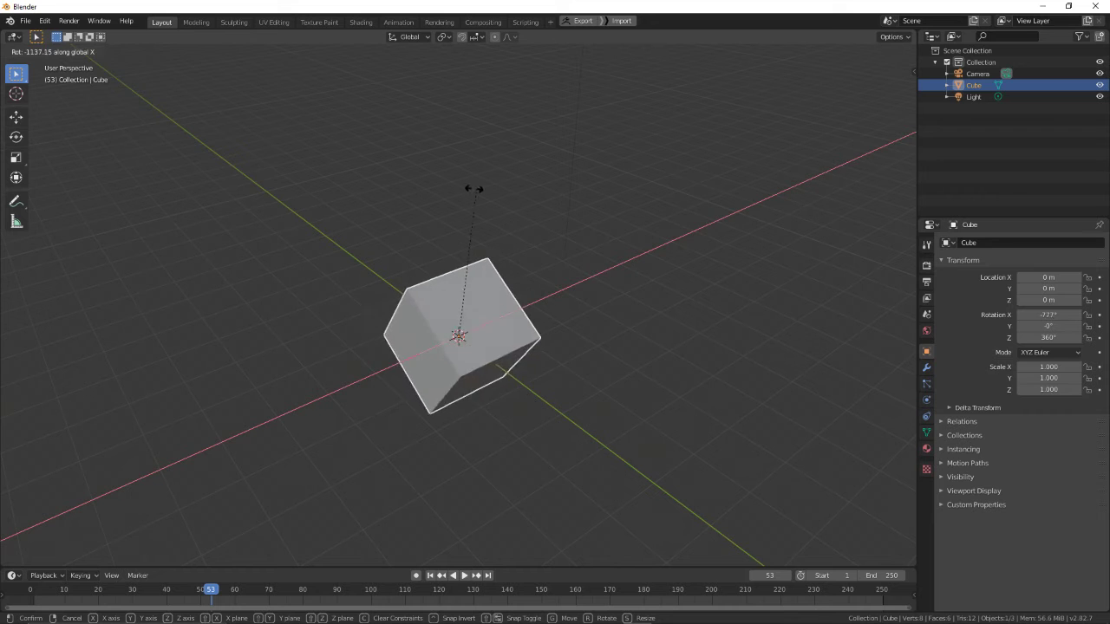
key("z")
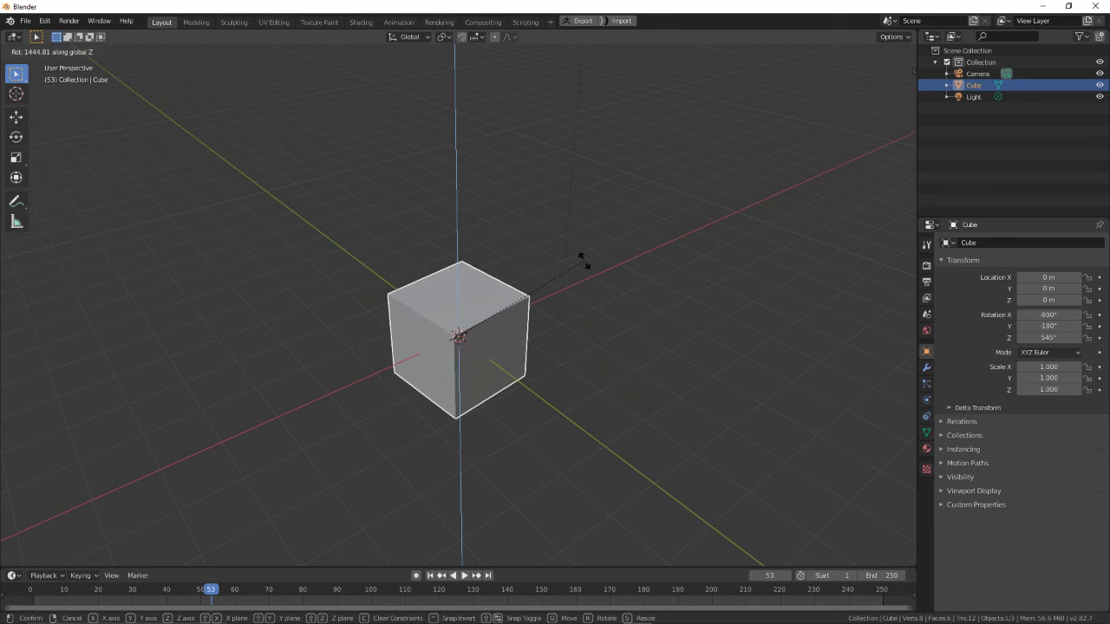
key("y")
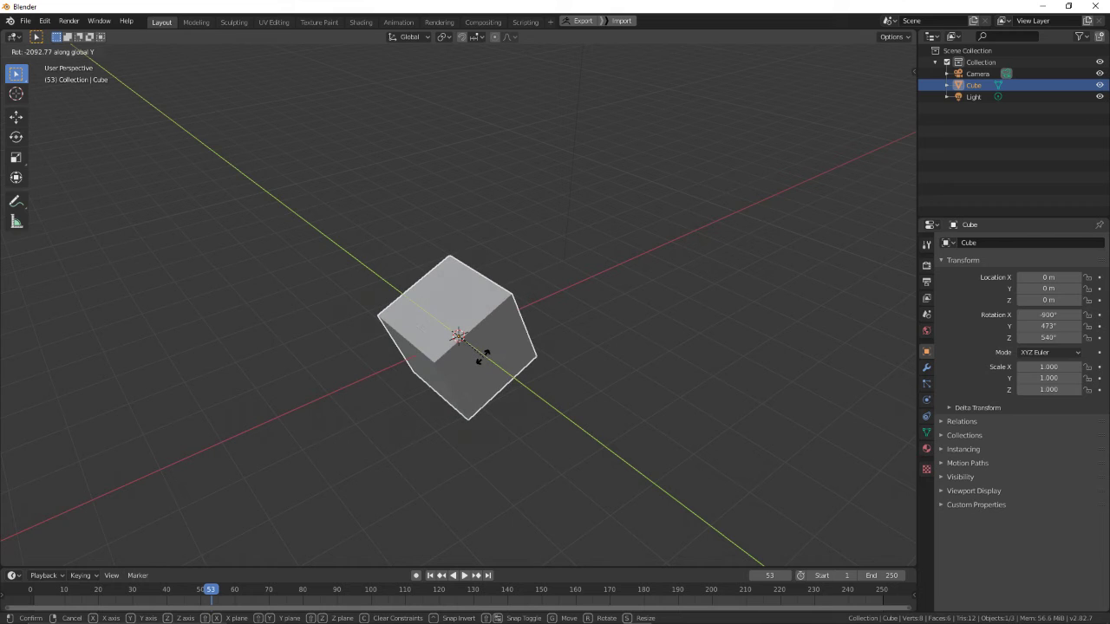
key("shift+z")
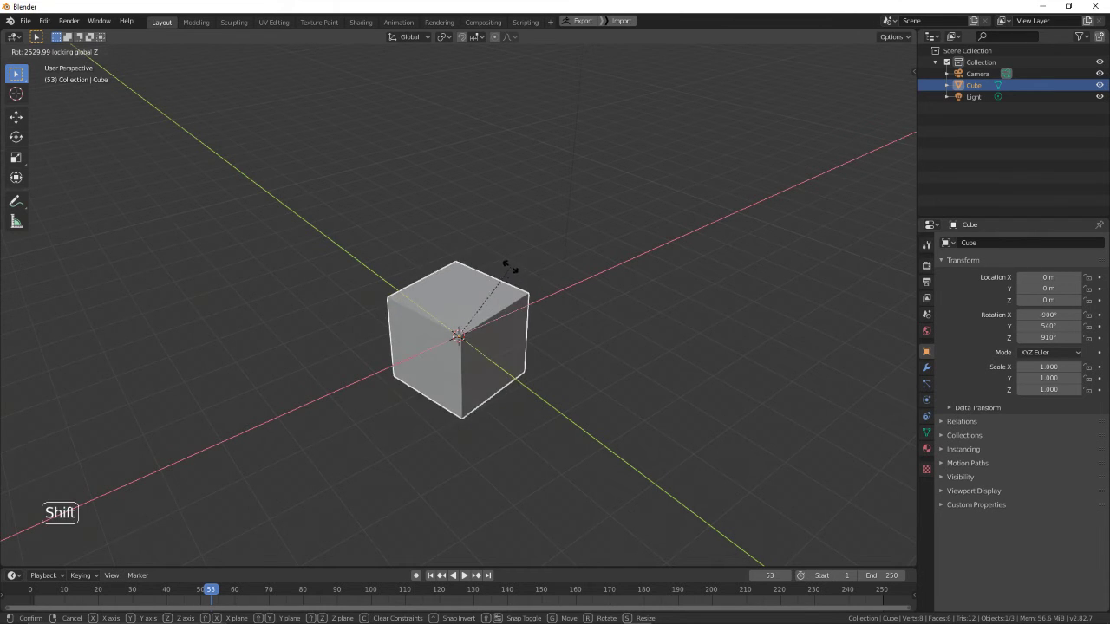
key("shift+x")
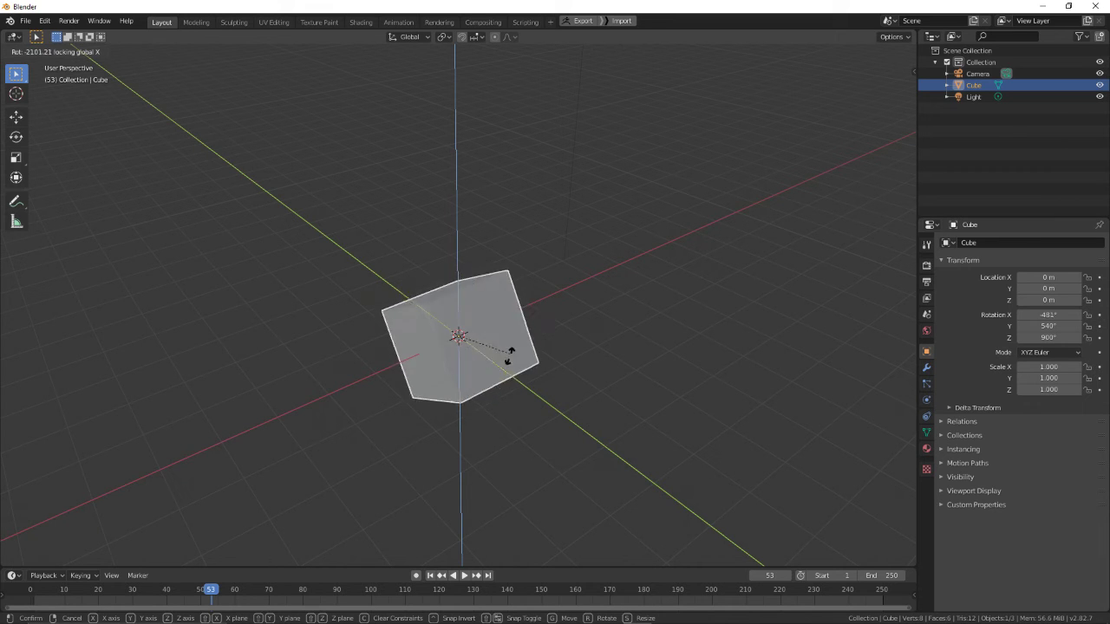
key("Escape")
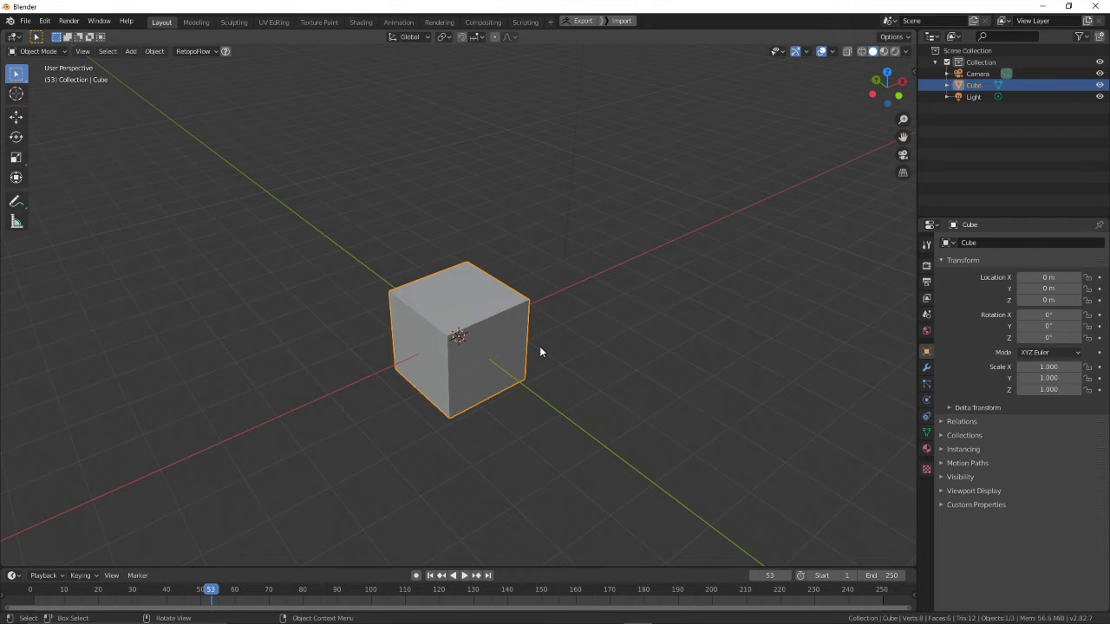
- Try moving the cube across the ground plane with the global Z axis locked, and cancel the move
key("g")
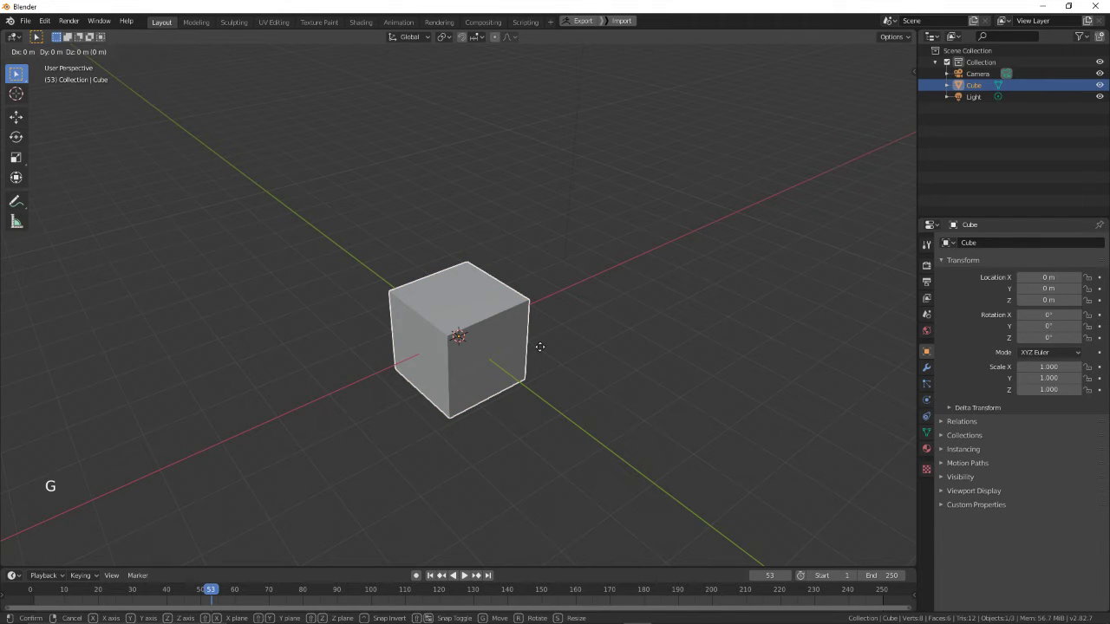
key("shift+z")
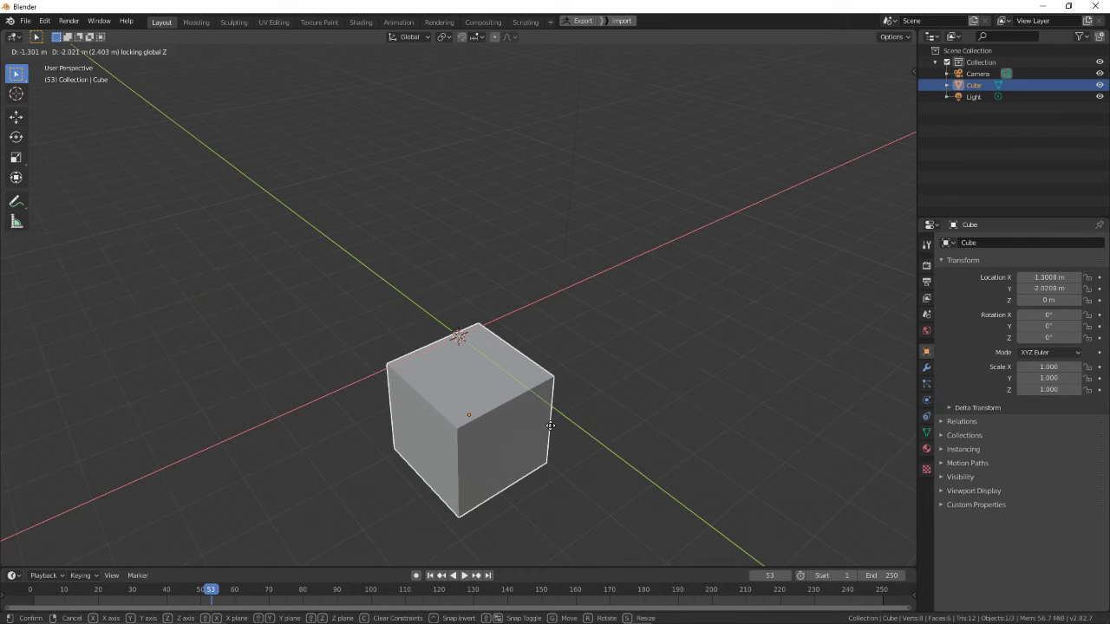
key("Escape")
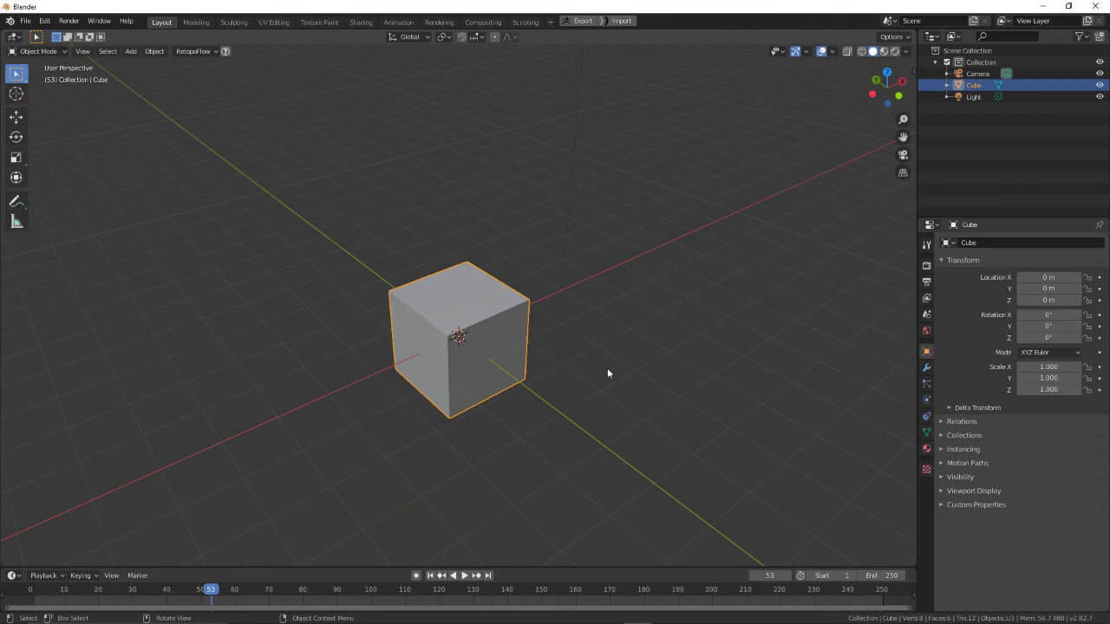
- Activate the Move, Rotate, Scale and Transform tools one after another, ending with the combined Transform gizmo on the cube
mouse_move(607, 373)
middle_mouse_down()
mouse_move(662, 416)
mouse_move(684, 454)
mouse_move(588, 372)
mouse_move(610, 364)
middle_mouse_up()
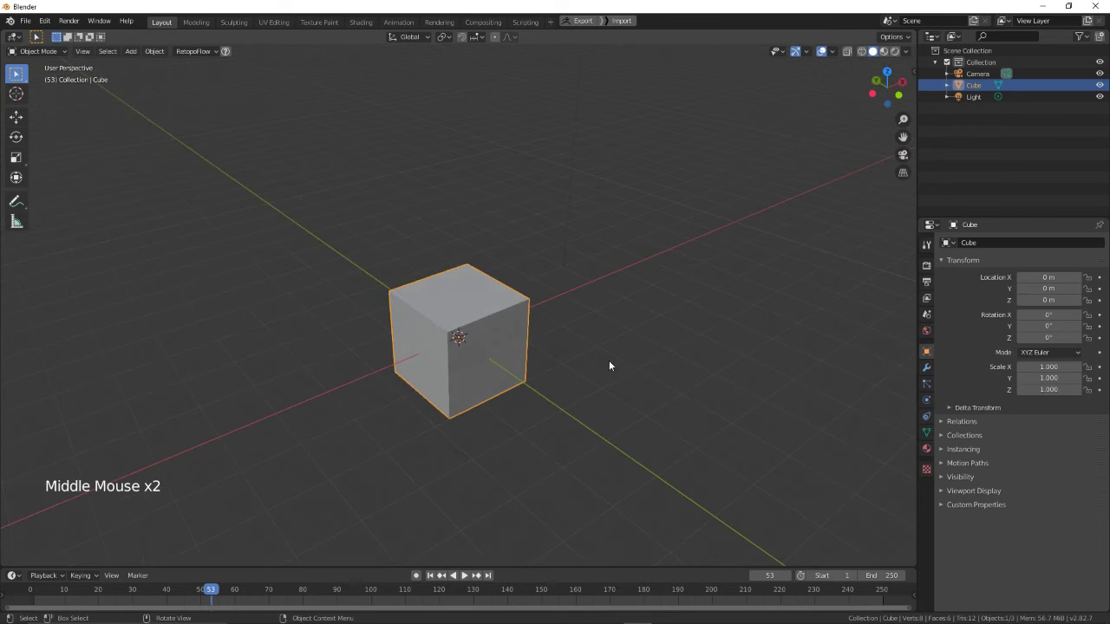
left_click(17, 117)
left_click(16, 137)
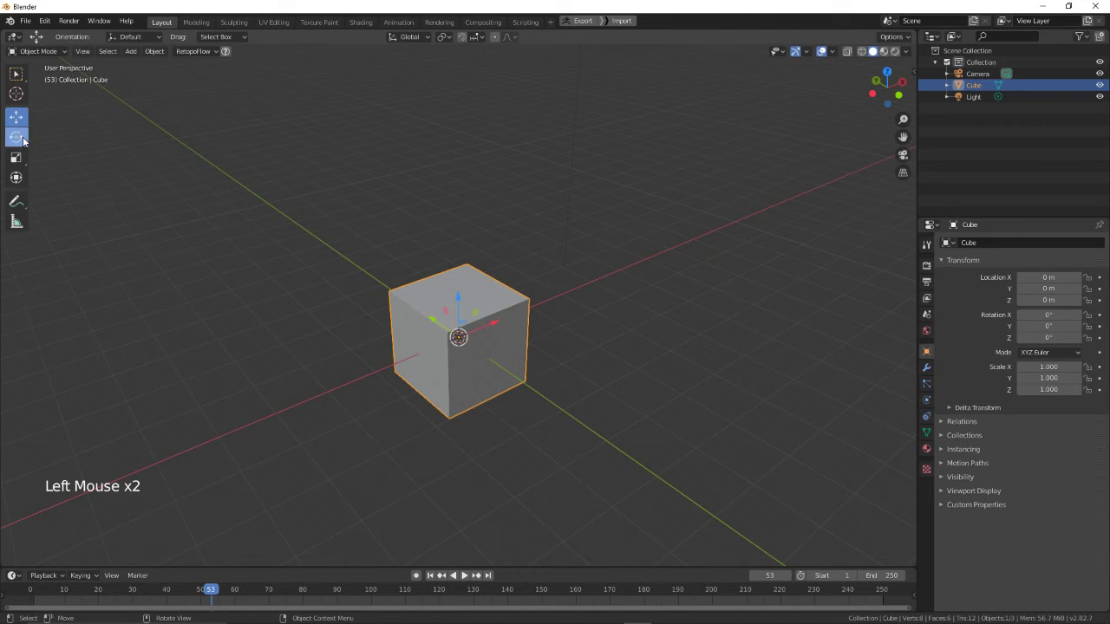
left_click(16, 157)
left_click(16, 177)
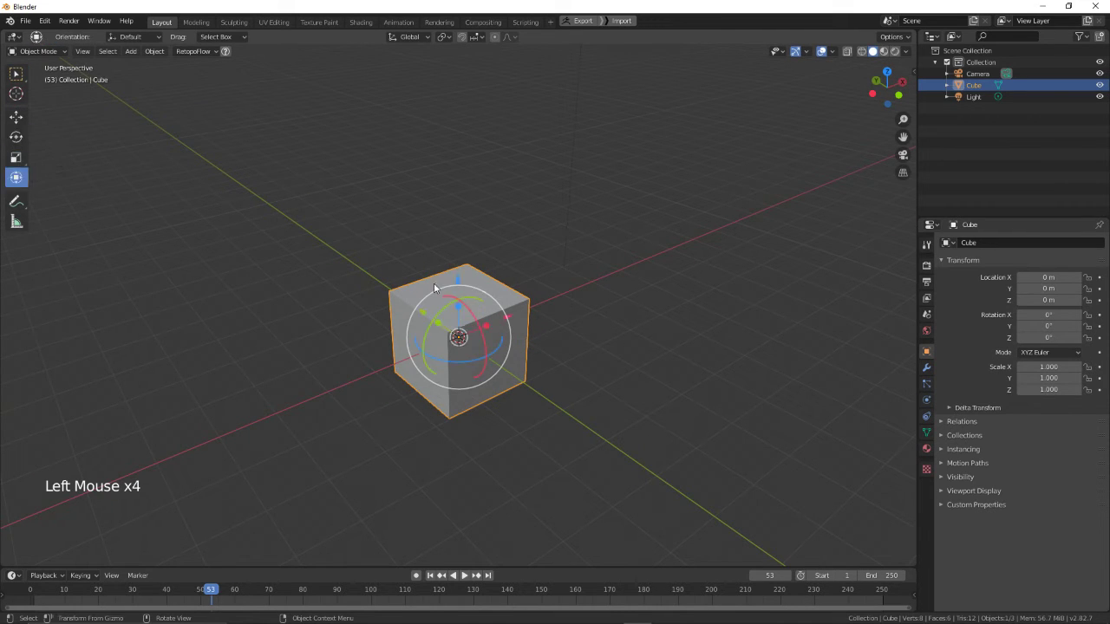
middle_click_drag(433, 283, 520, 323)
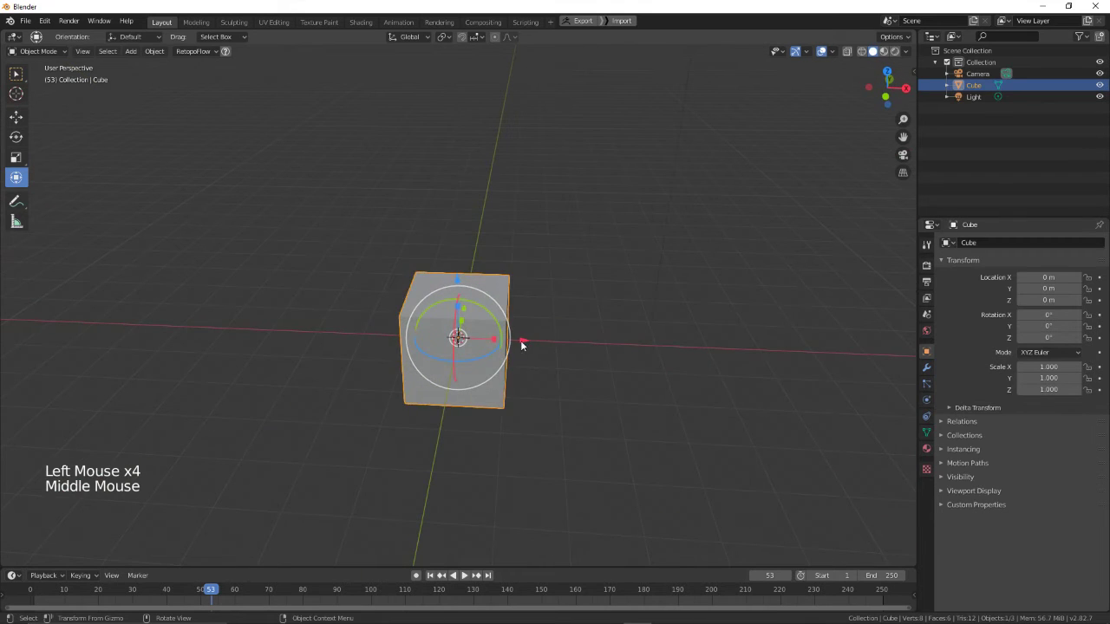
- Try moving and scaling the cube along X with the Transform gizmo's handles, and undo all these changes
left_click_drag(522, 342, 474, 258)
key("ctrl+z")
scroll(539, 349, "up", 1)
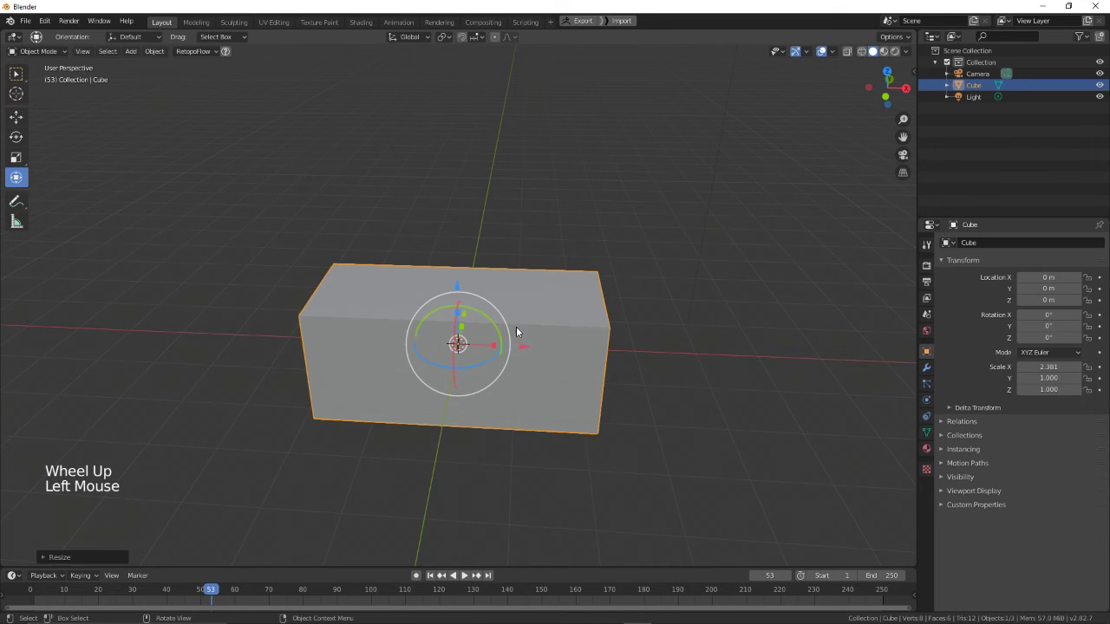
left_click_drag(505, 334, 688, 345)
key("ctrl+z")
key("ctrl+z")
key("ctrl+z")
key("ctrl+z")
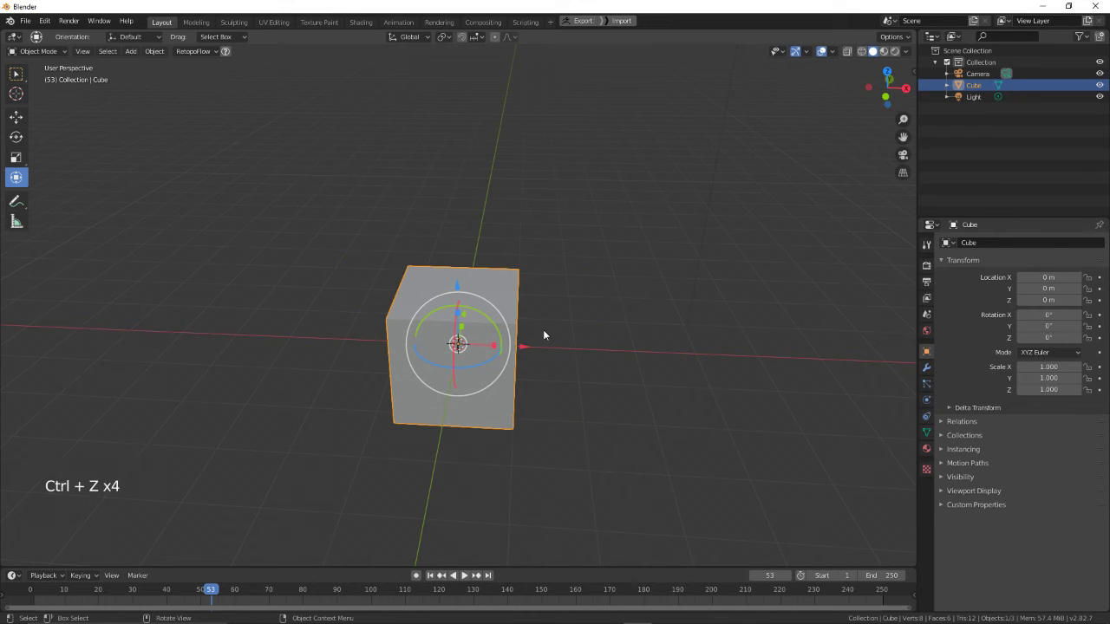
- Go back through the Scale, Rotate and Move tools and return to the Select Box tool
left_click(16, 155)
left_click(16, 136)
left_click(17, 116)
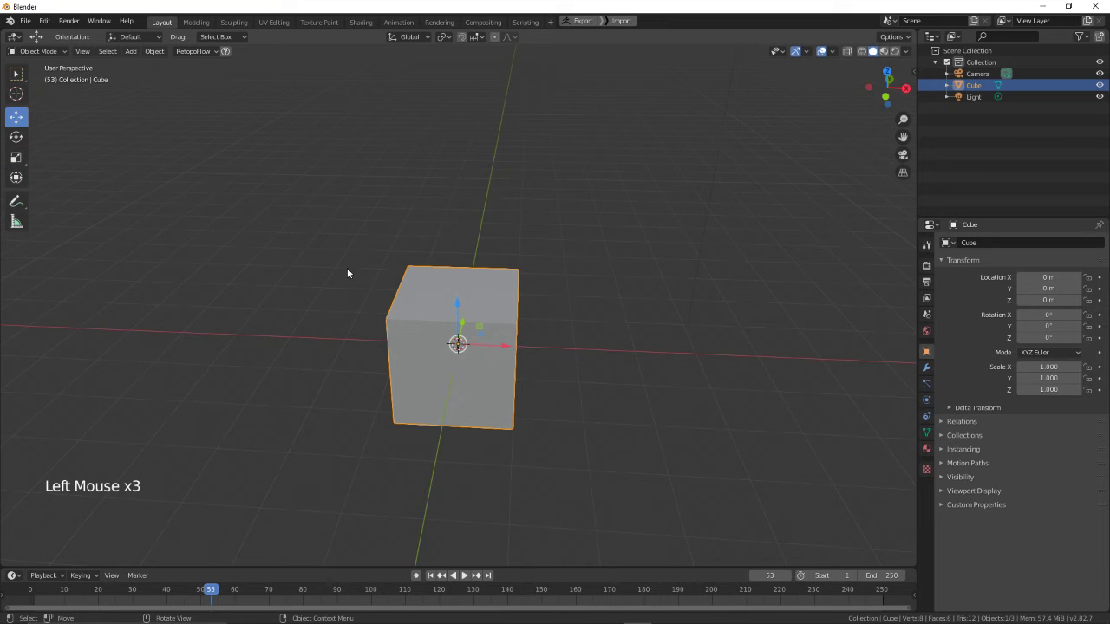
left_click(16, 75)
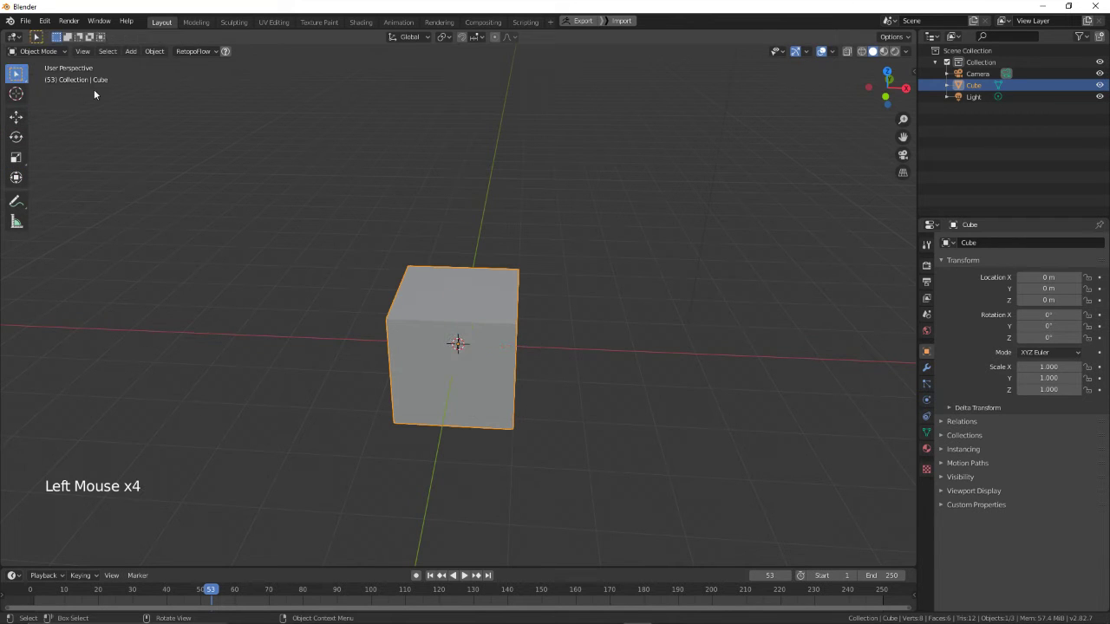
- Try the free move, uniform scale and rotate operations on the cube, cancelling each one
middle_click_drag(608, 403, 445, 401)
key("g")
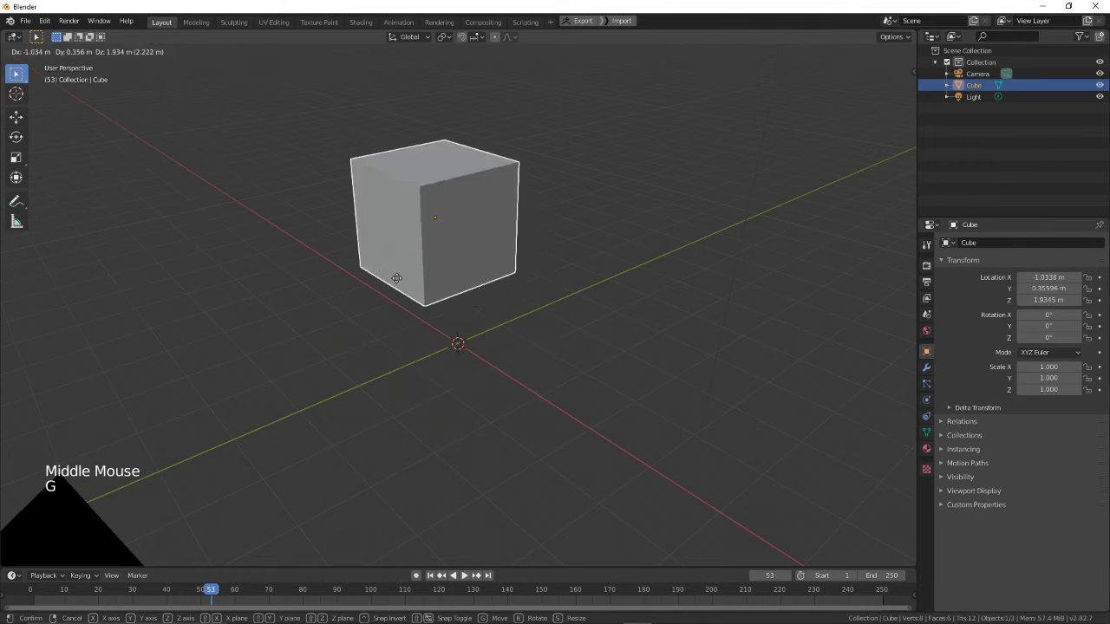
key("Escape")
key("z")
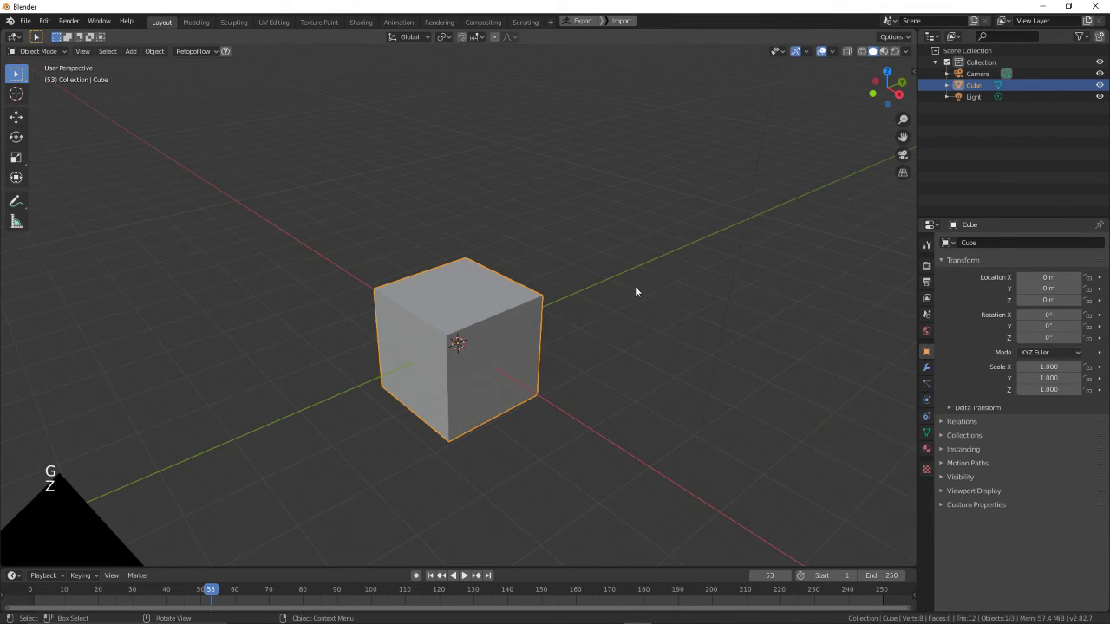
key("s")
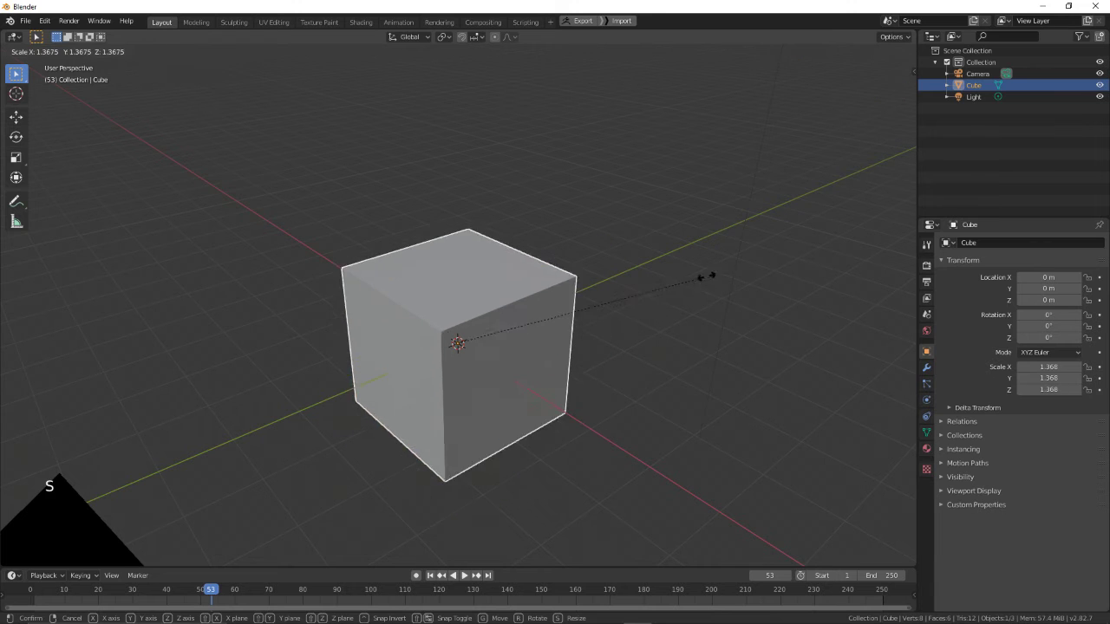
key("Escape")
key("r")
key("Escape")
- Try scaling the cube along the X axis only, and cancel the scaling
middle_click_drag(588, 256, 605, 330)
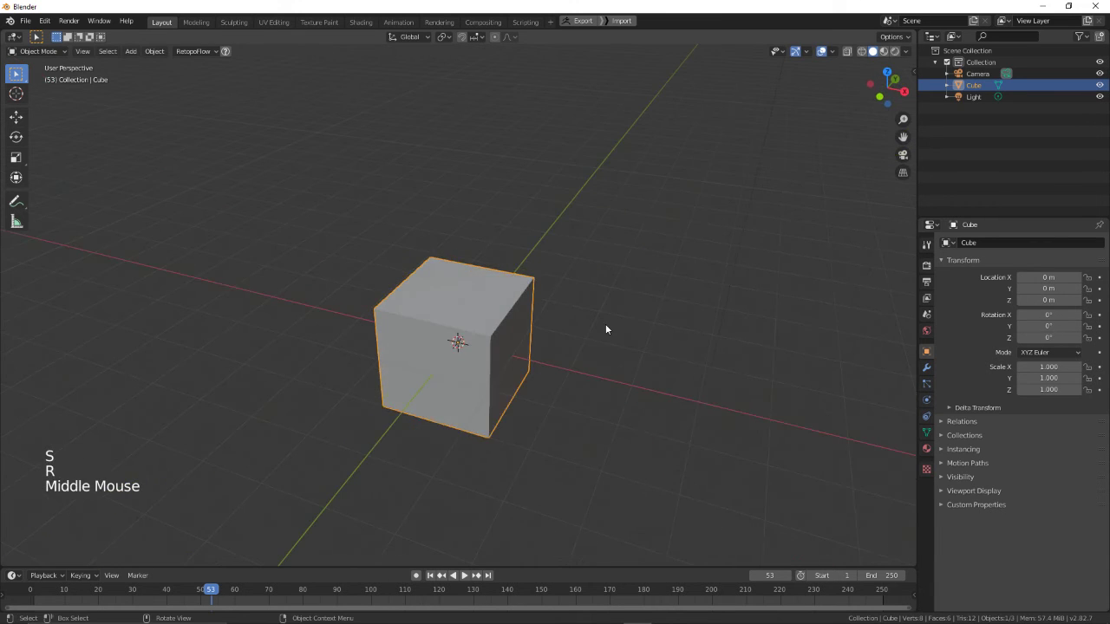
key("s")
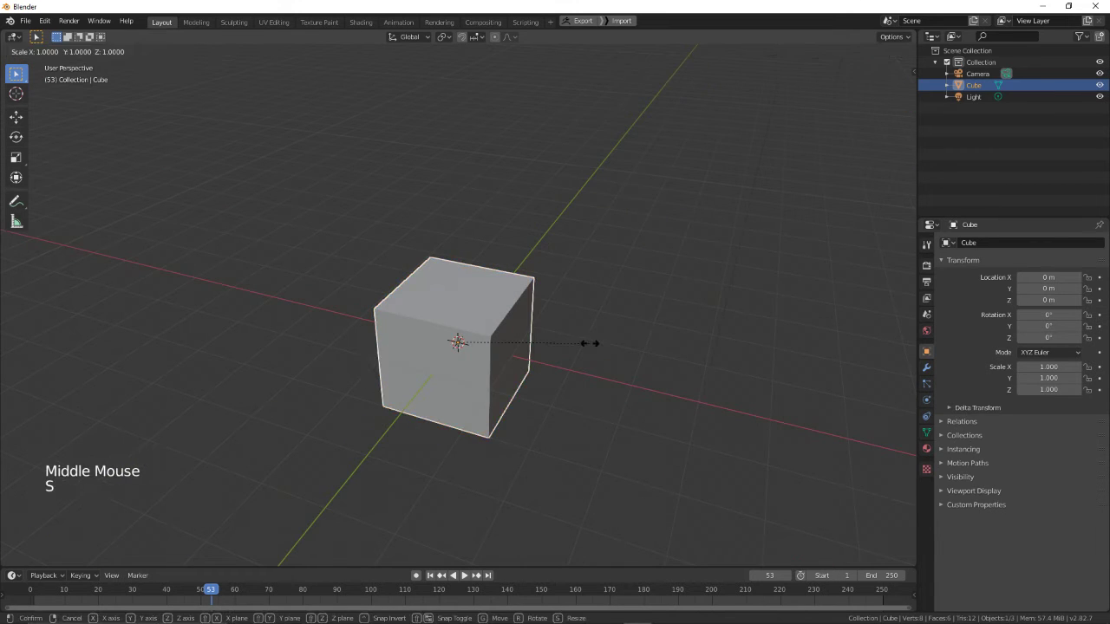
key("x")
key("Escape")
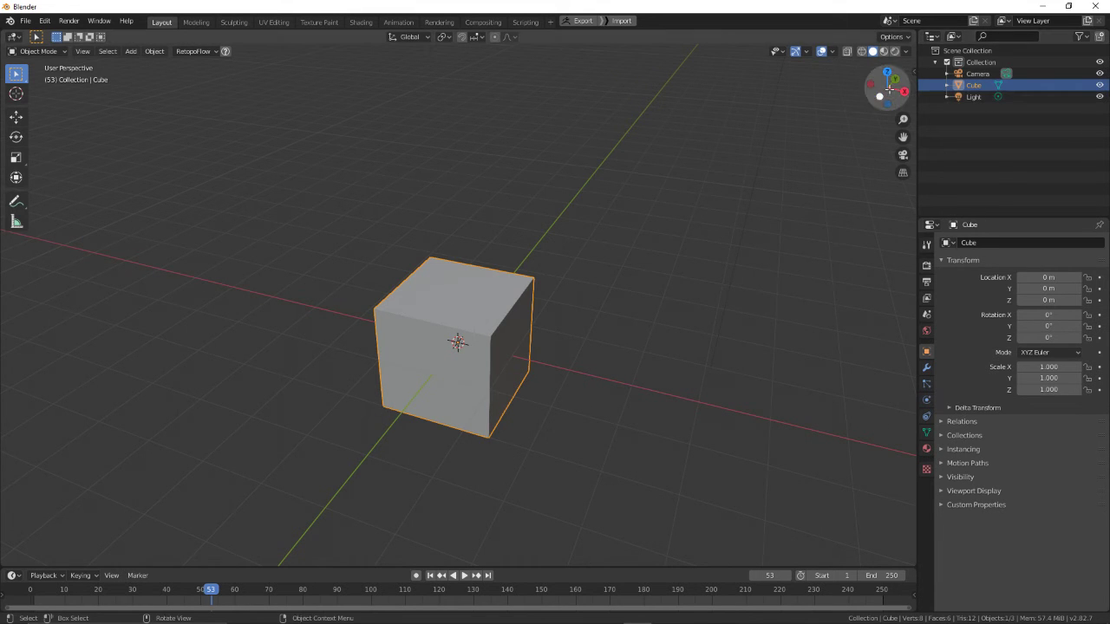
- Orbit the scene with the navigation gizmo and look through the scene camera
left_click_drag(886, 87, 925, 159)
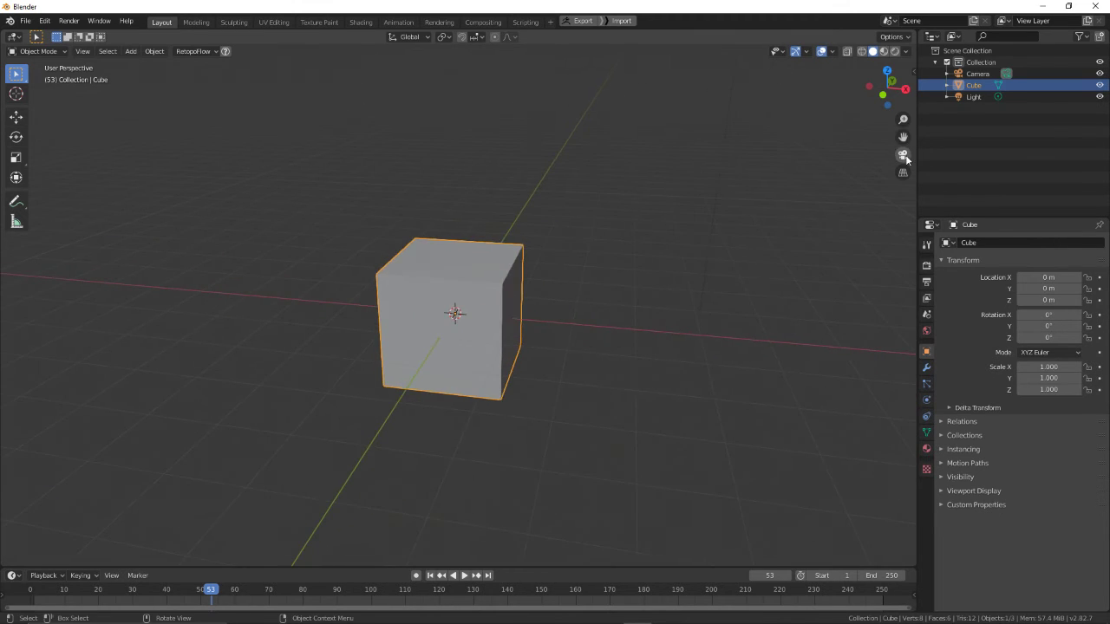
left_click(902, 154)
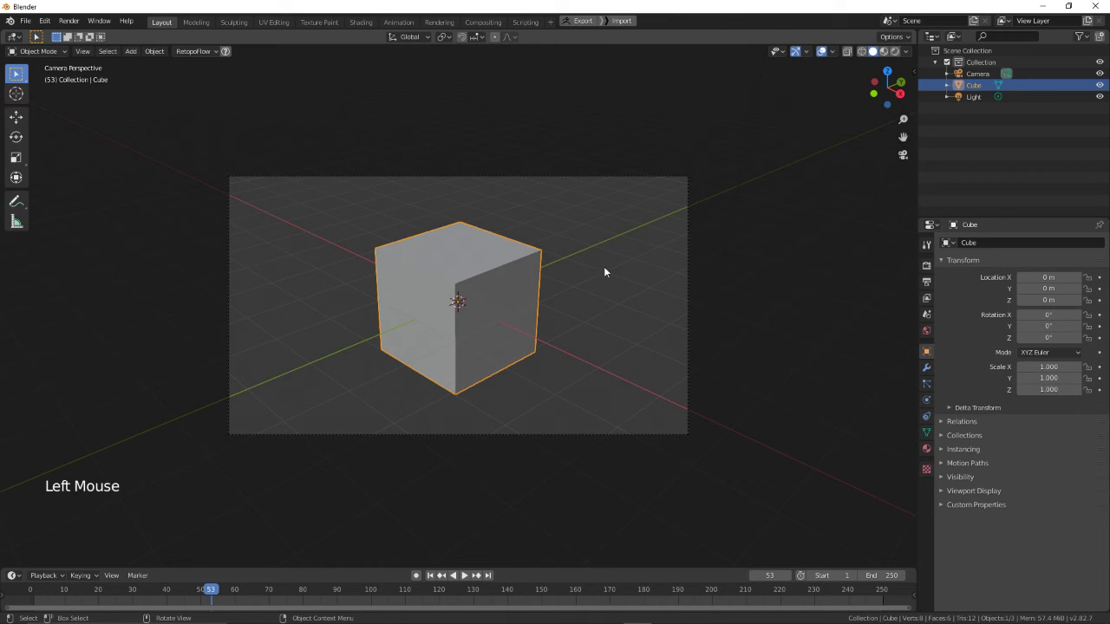
- Leave the camera view and switch the viewport from perspective to orthographic projection
middle_click_drag(604, 268, 646, 262)
scroll(717, 304, "up", 2)
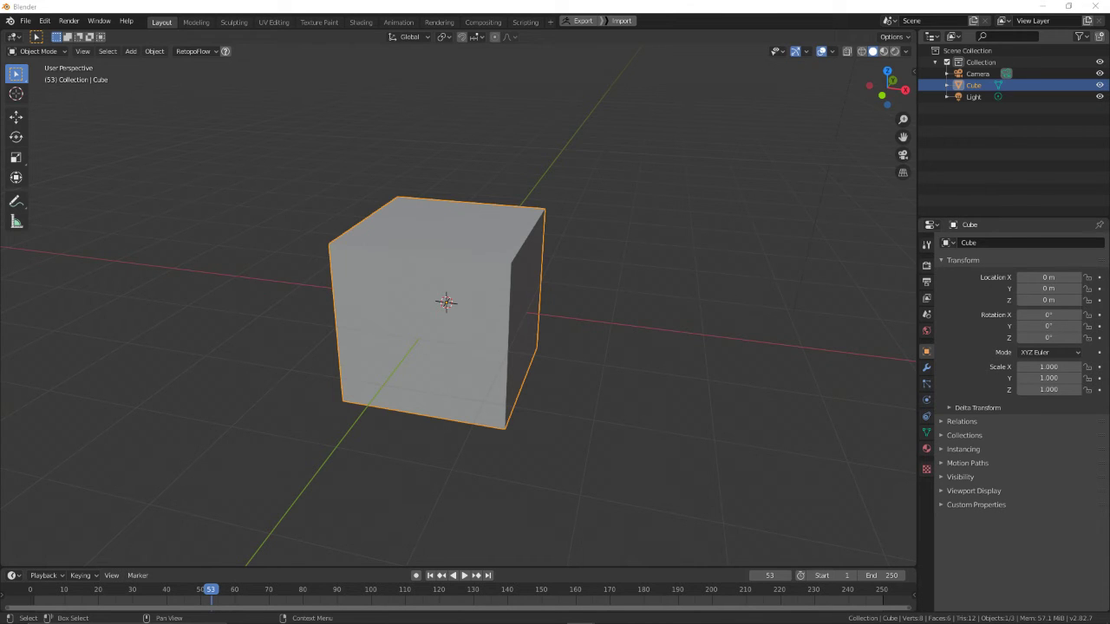
left_click(902, 174)
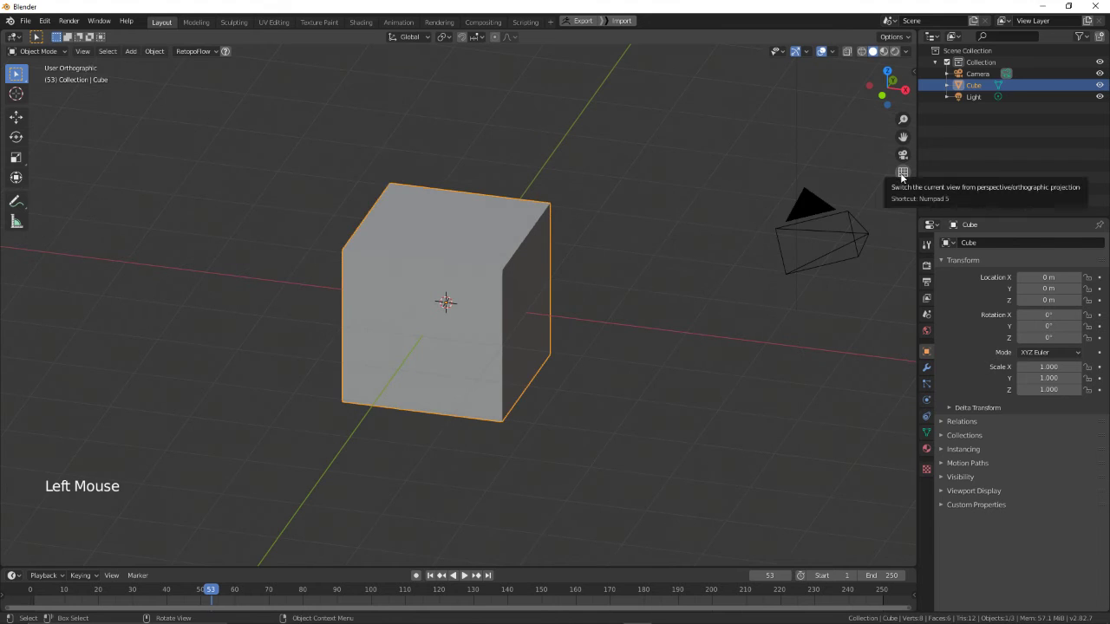
- Switch the viewport back to perspective projection and add a second mesh cube to the scene
left_click(902, 174)
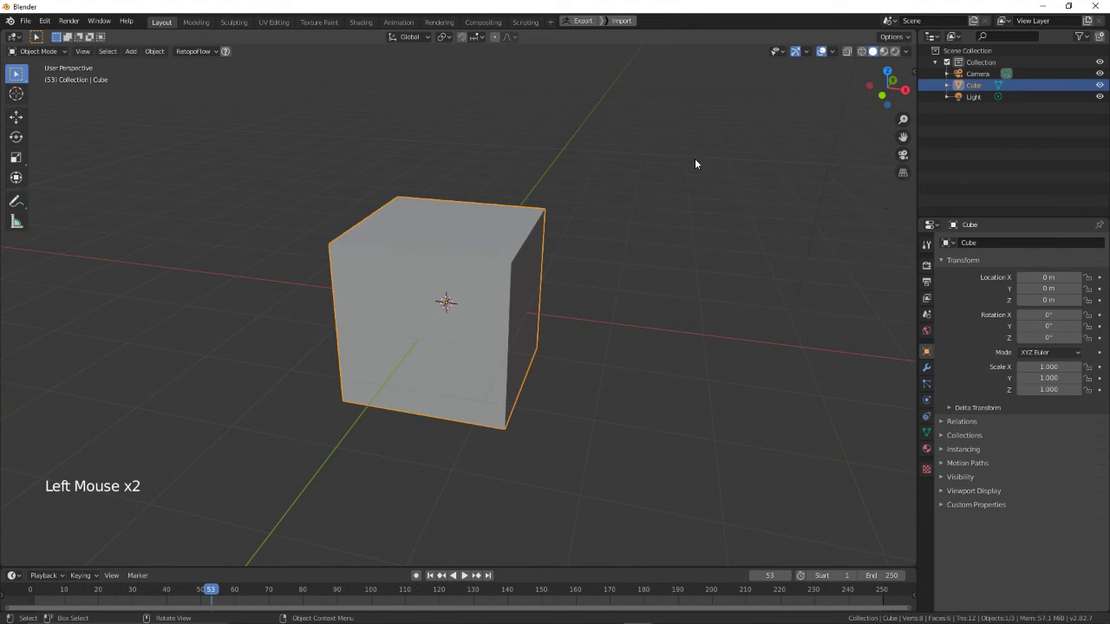
middle_click_drag(696, 166, 686, 201)
key("shift+a")
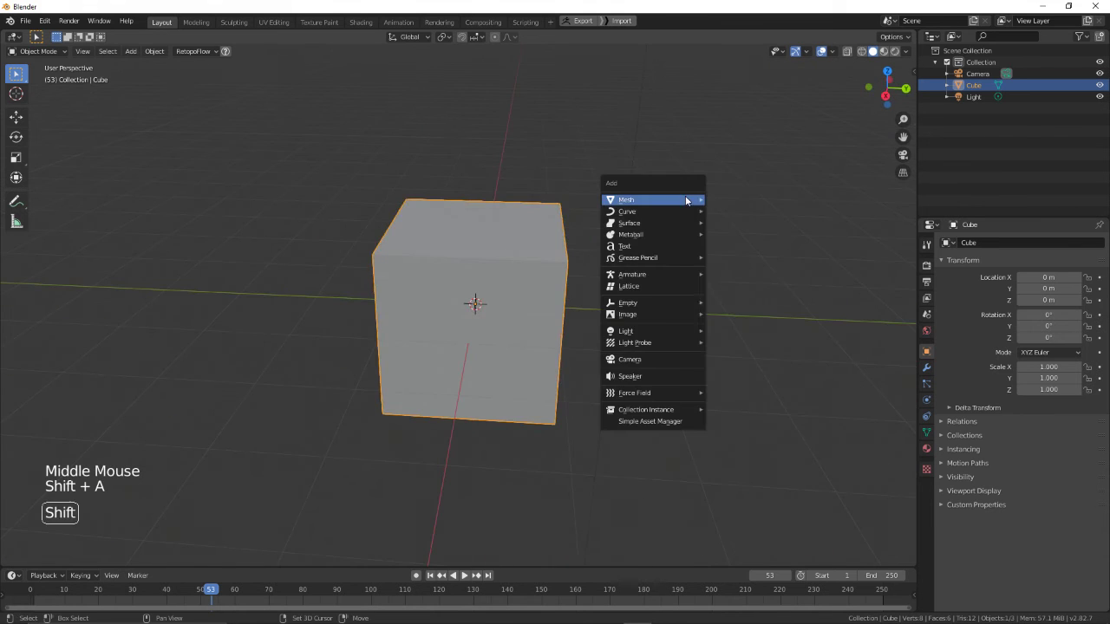
mouse_move(686, 200)
left_click(714, 210)
- Move the new cube along the global X axis to about -6.83 m and along Y to about 5.10 m
key("g")
key("x")
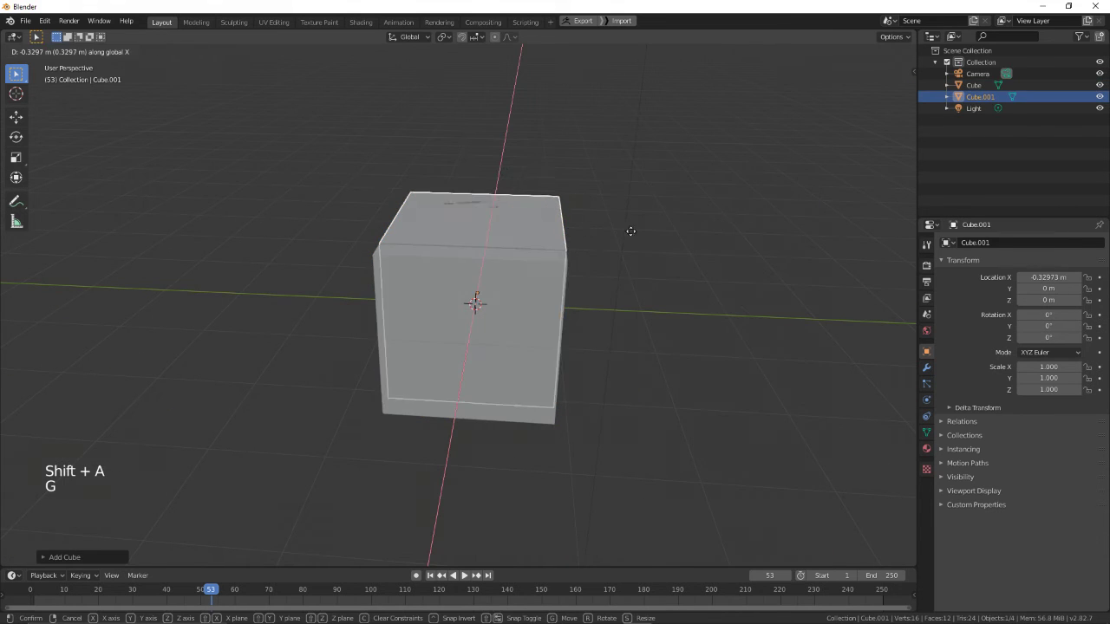
key("g")
key("y")
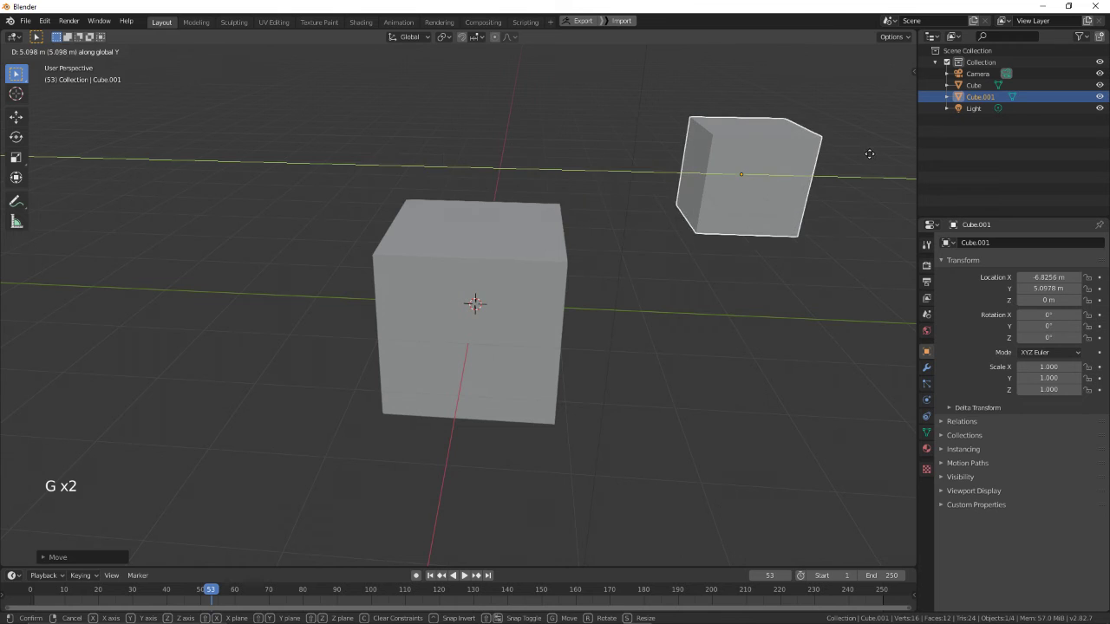
left_click(870, 154)
- Examine how the apparent size of the two cubes changes with distance and angle in perspective projection
scroll(668, 197, "down", 2)
middle_click_drag(668, 198, 745, 199)
middle_click_drag(654, 198, 744, 353)
scroll(647, 196, "up", 2)
scroll(599, 196, "up", 4)
scroll(603, 191, "up", 1, "shift")
scroll(587, 226, "up", 2)
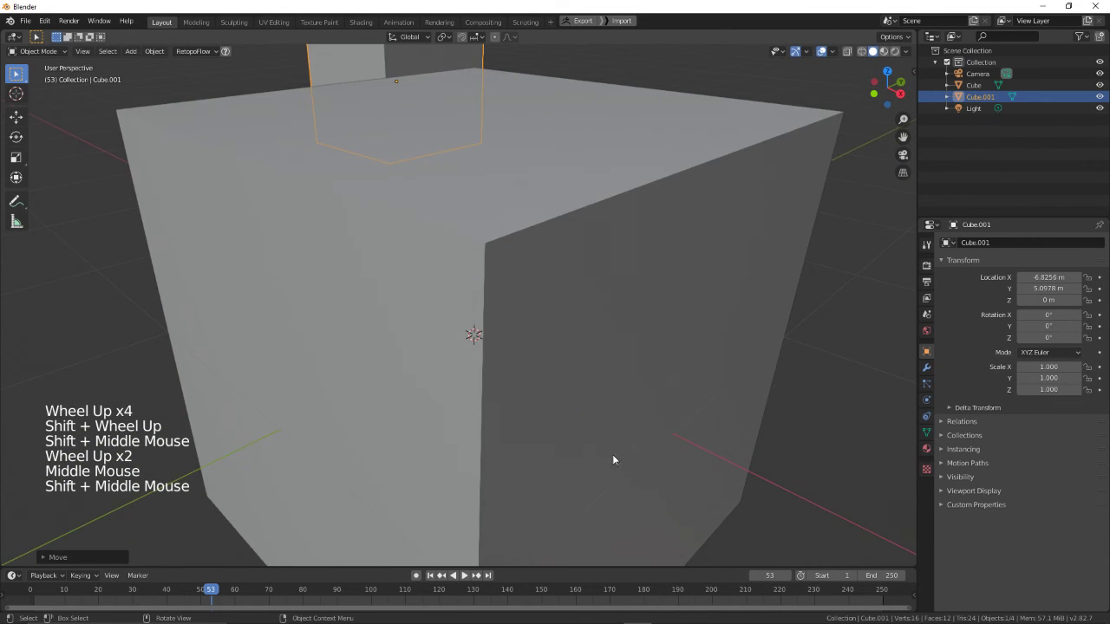
scroll(699, 210, "down", 2)
middle_click_drag(698, 211, 669, 214)
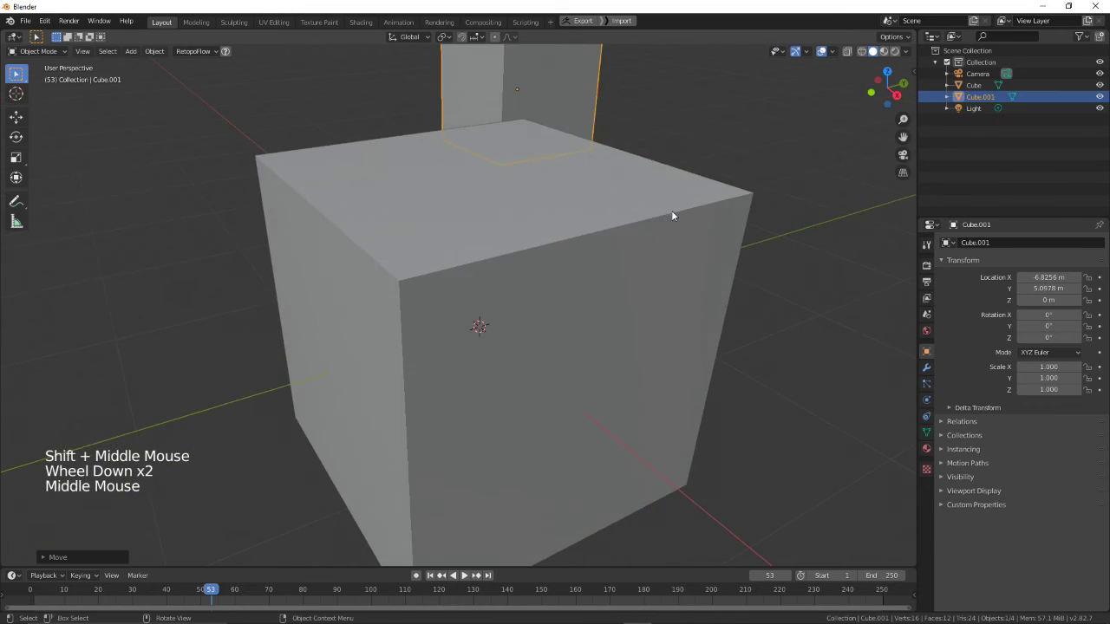
scroll(503, 254, "down", 4)
scroll(503, 253, "down", 2)
middle_click_drag(503, 253, 579, 215)
scroll(578, 232, "up", 2)
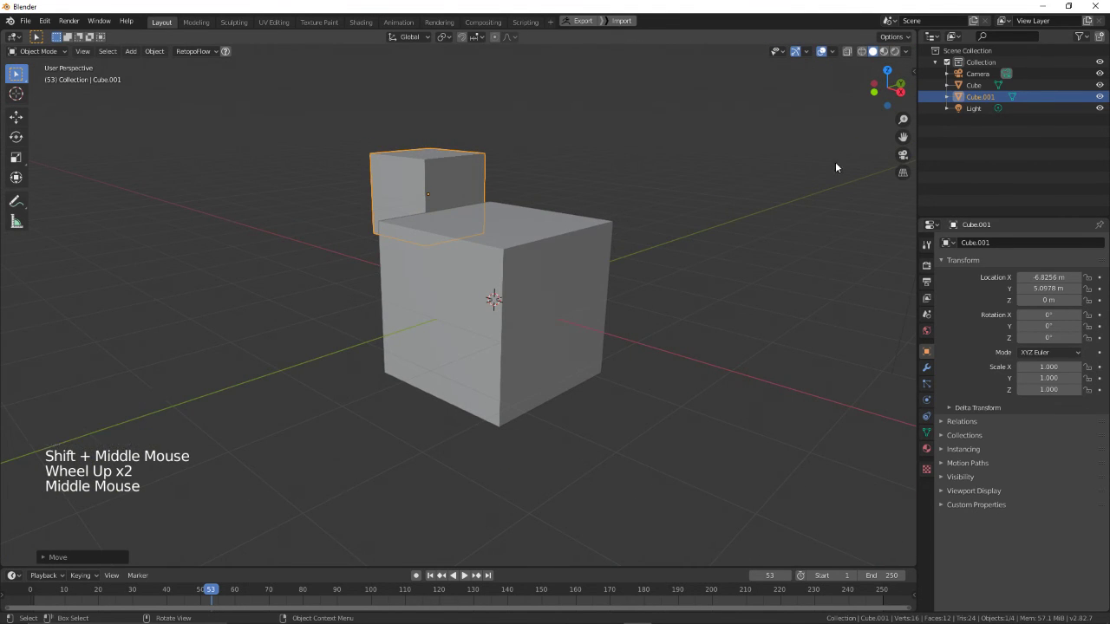
- Switch the viewport to orthographic projection and compare the sizes of the two cubes from several angles
left_click(901, 172)
scroll(683, 220, "down", 1)
middle_click_drag(684, 220, 645, 235)
scroll(645, 235, "up", 1)
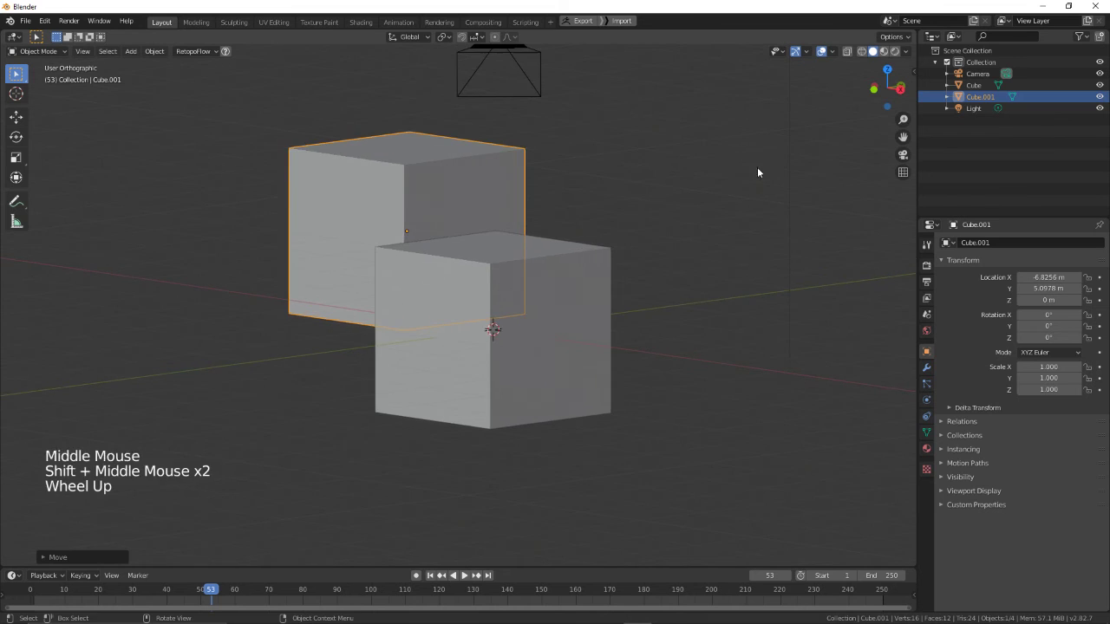
scroll(769, 161, "down", 1)
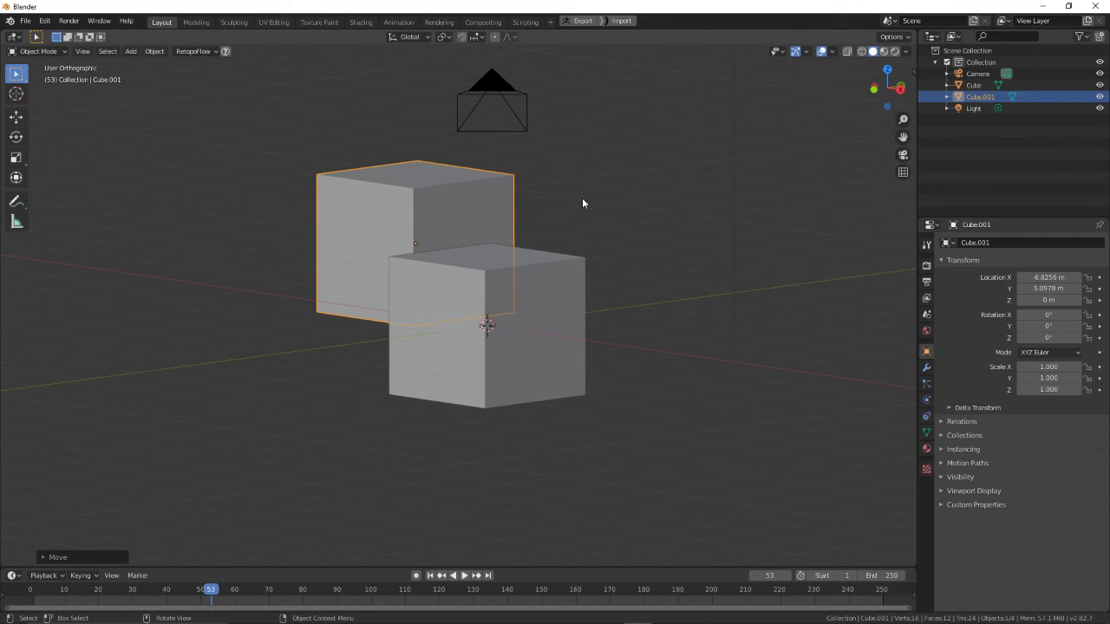
scroll(338, 429, "down", 1)
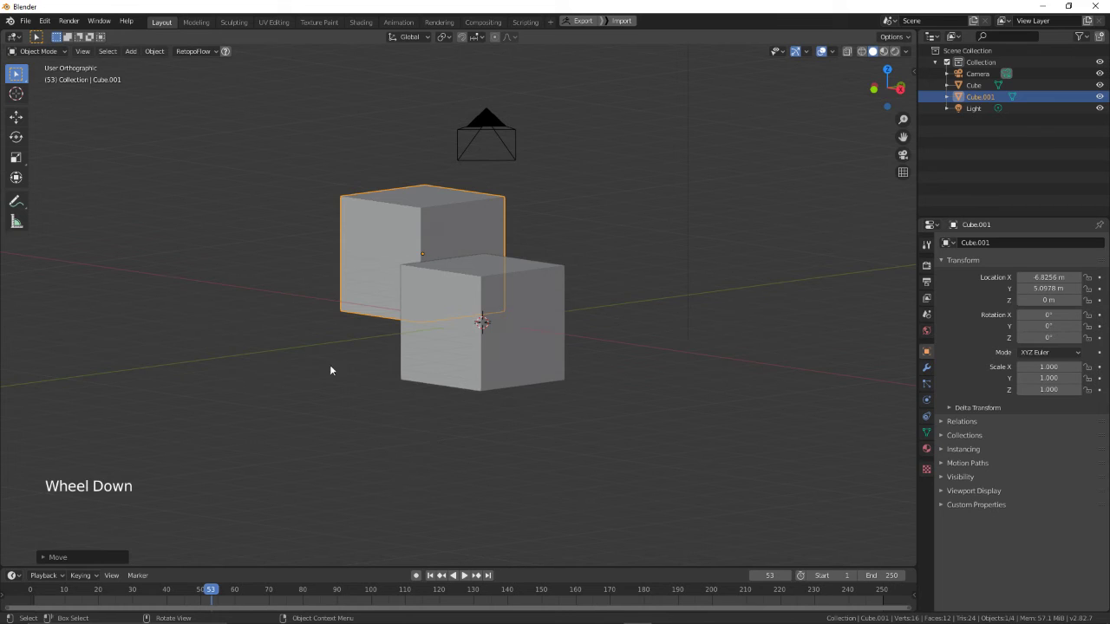
middle_click_drag(585, 340, 572, 304, "shift")
scroll(609, 254, "up", 2)
middle_click_drag(645, 203, 774, 206, "shift")
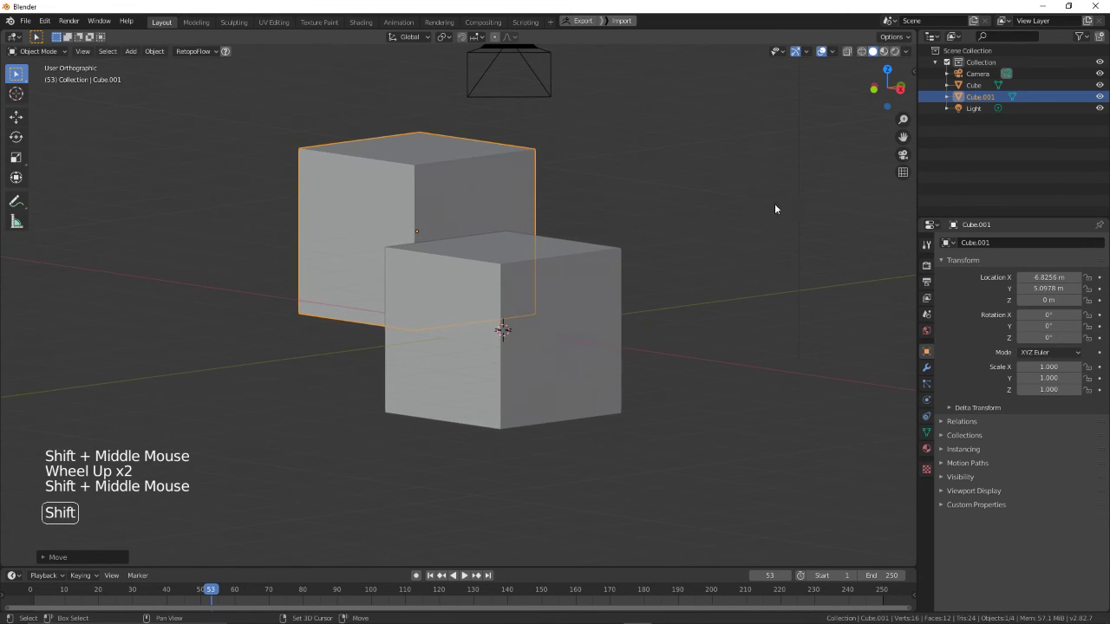
middle_click_drag(708, 249, 792, 228)
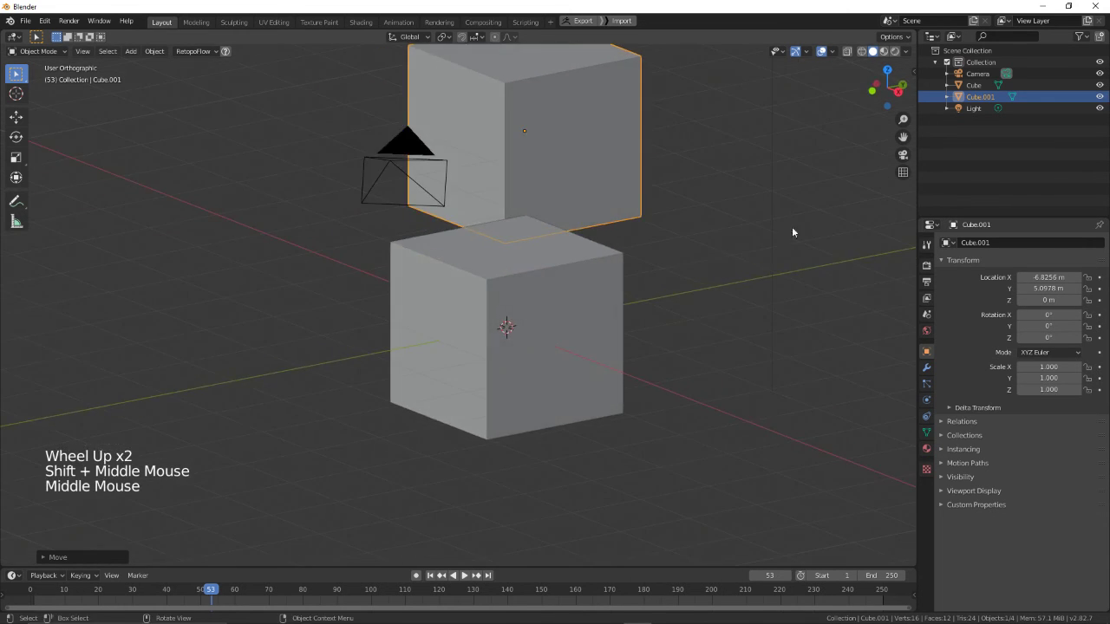
- Return to perspective projection and use the navigation gizmo to show the top view twice, orbiting out of it each time
left_click(903, 173)
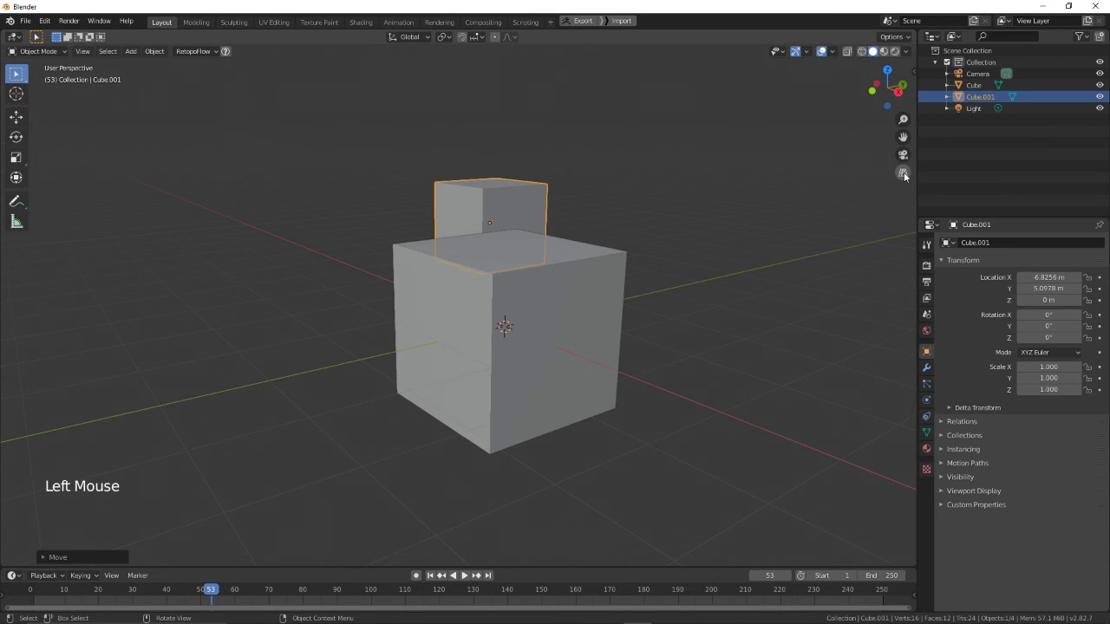
left_click(889, 72)
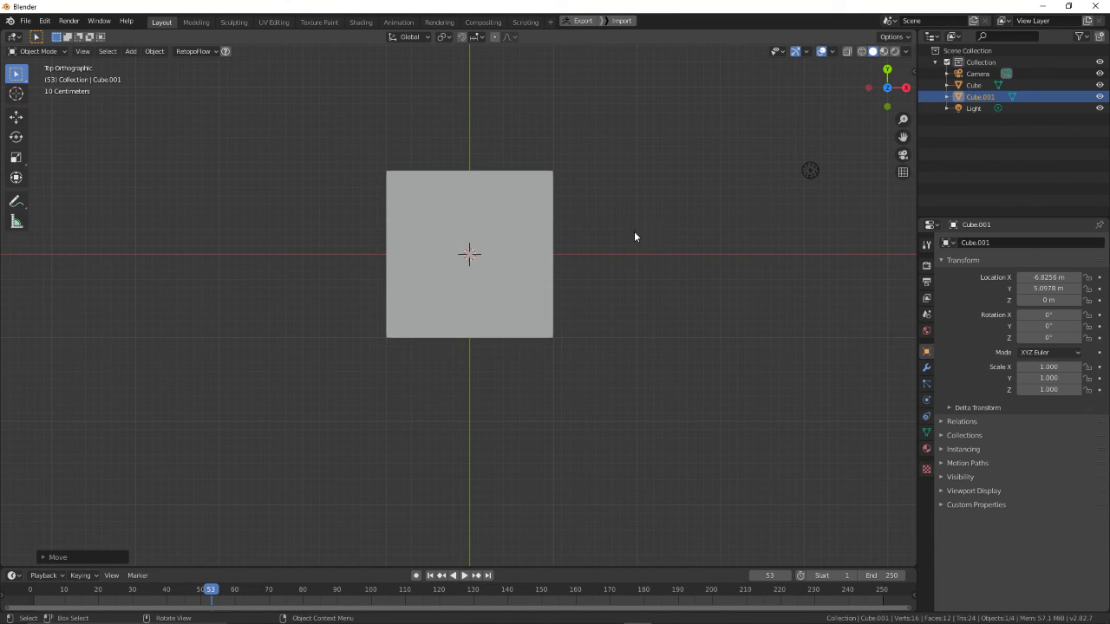
middle_click_drag(634, 236, 568, 170)
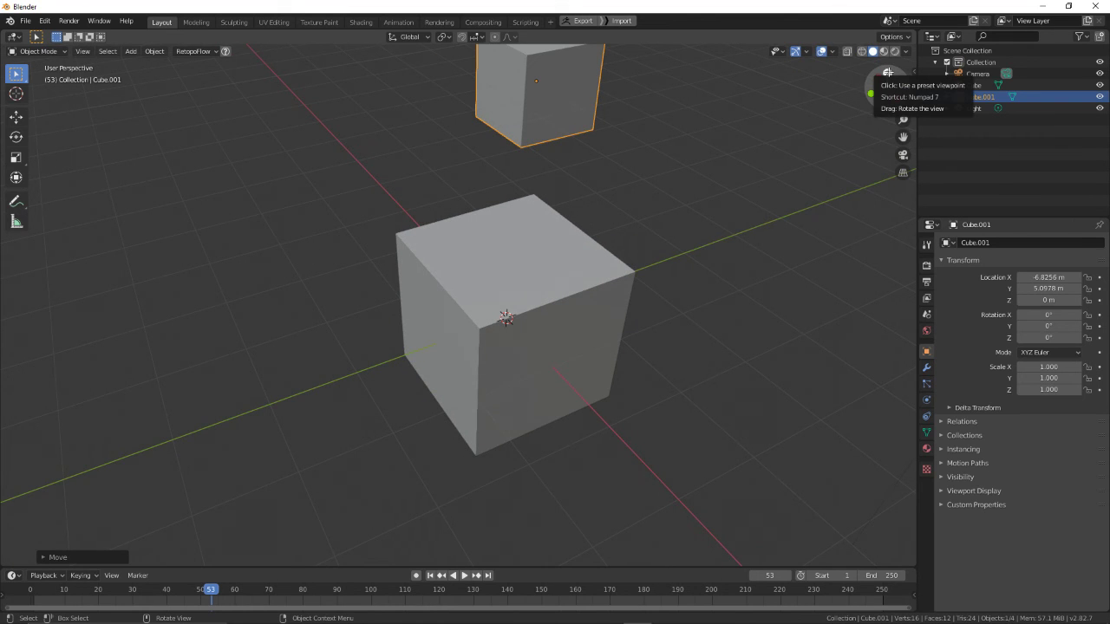
left_click(887, 73)
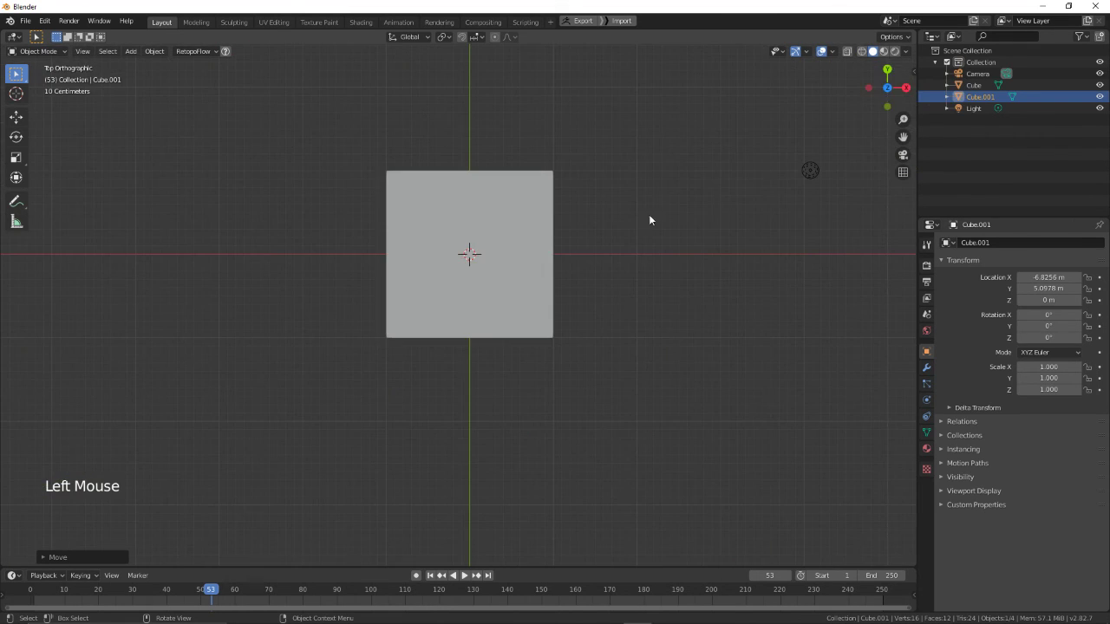
middle_click_drag(685, 234, 601, 134)
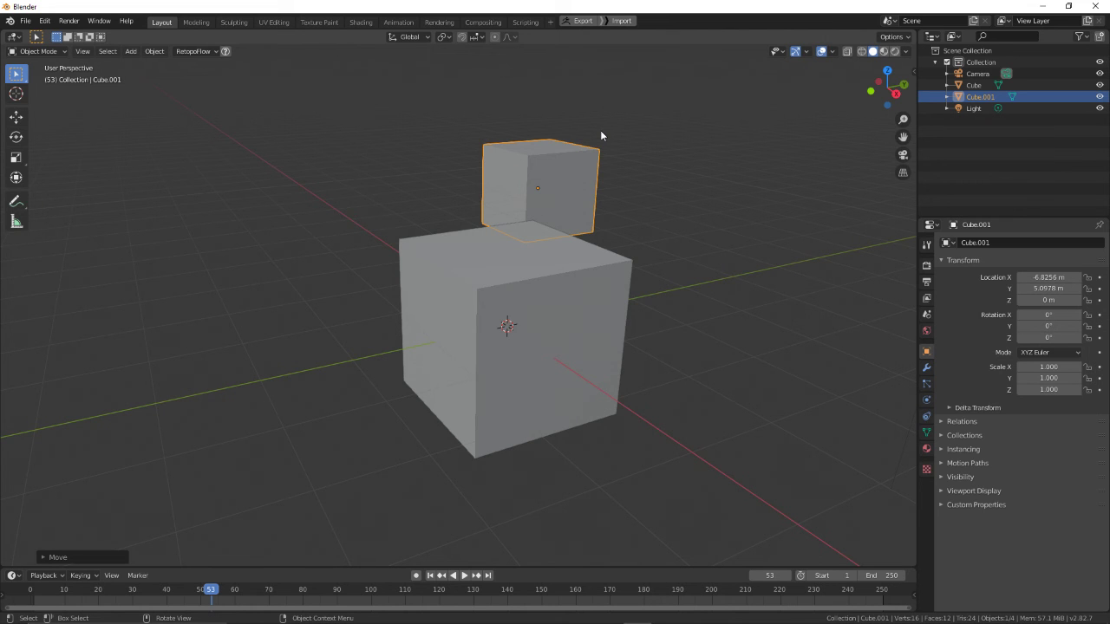
- Cycle through the preset front, right and top views, and flip the top view to the bottom view
key("KP_1")
key("KP_3")
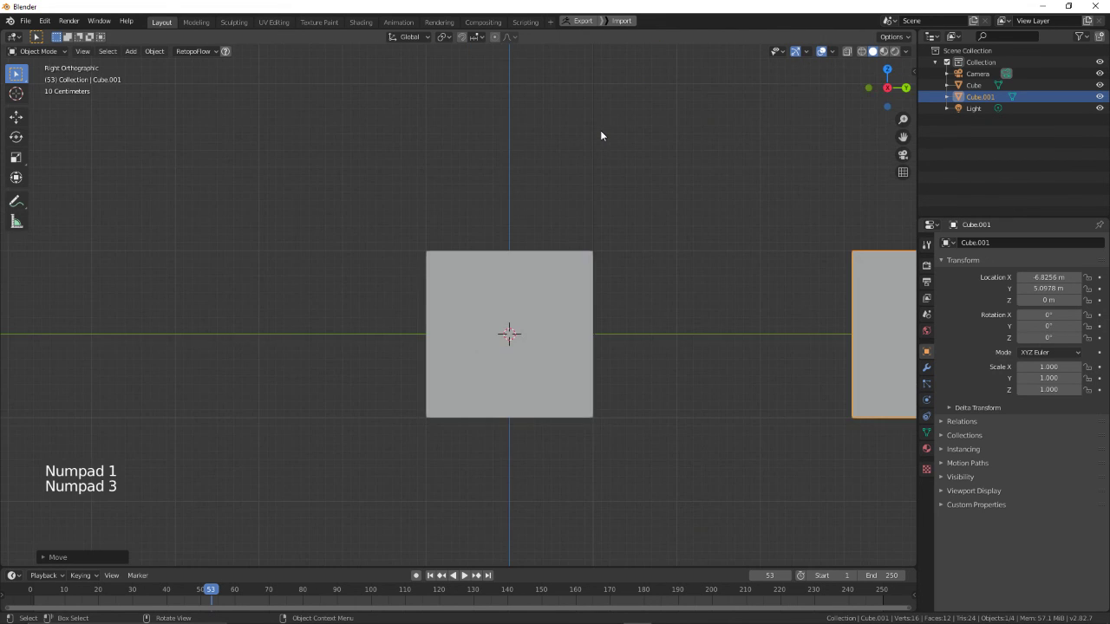
key("KP_7")
key("KP_9")
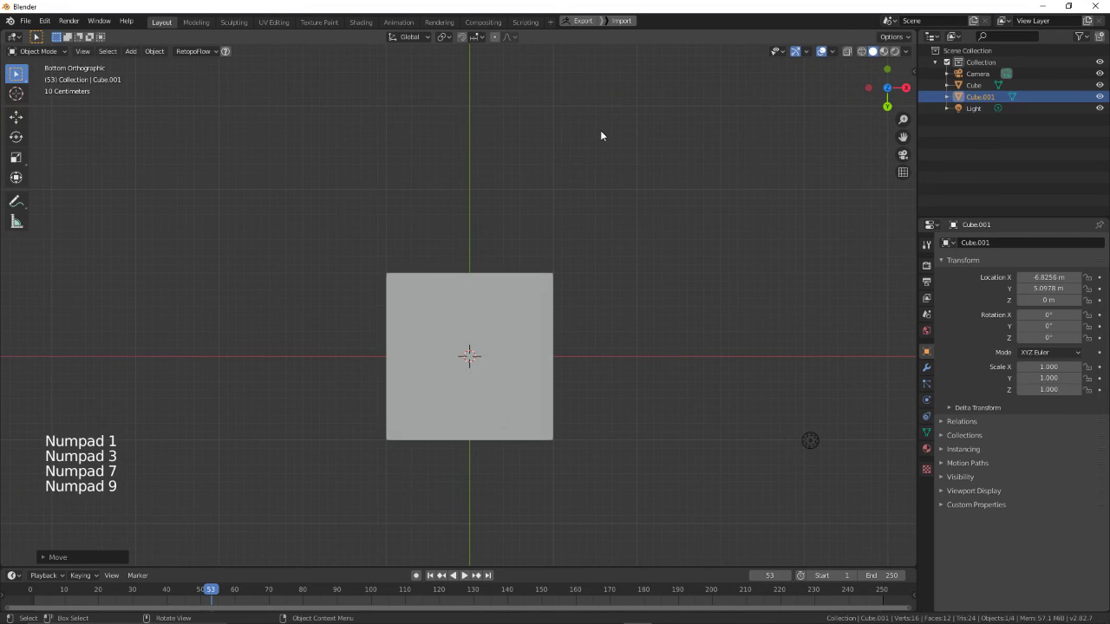
- Cycle through the opposite preset views, showing the scene from the bottom, back and left
key("ctrl+KP_7")
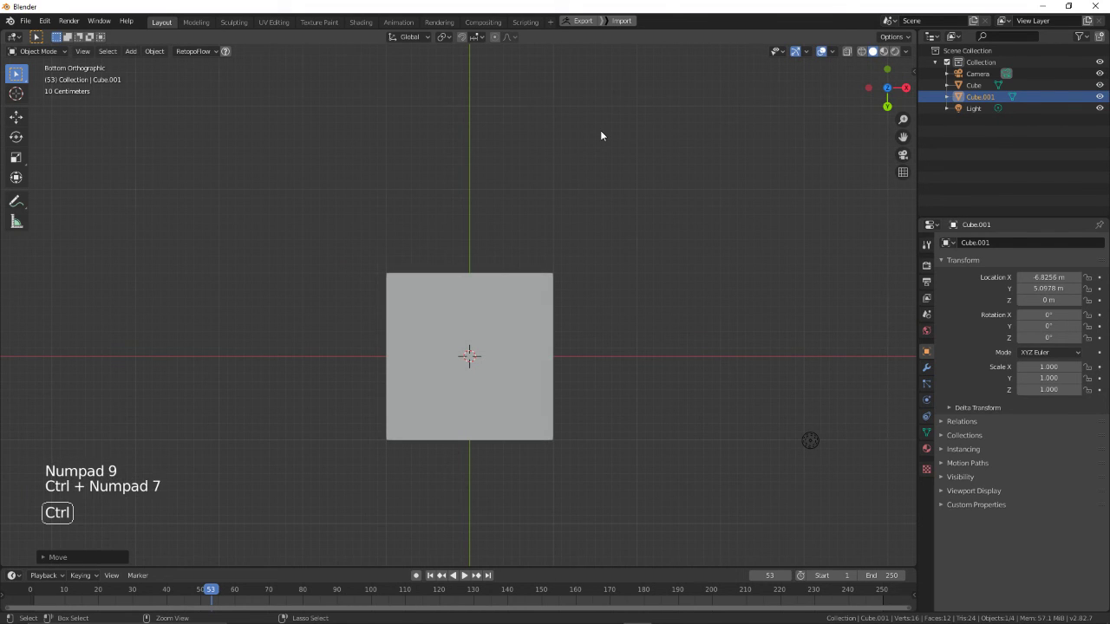
key("ctrl+KP_1")
key("ctrl+KP_3")
key("ctrl+KP_9")
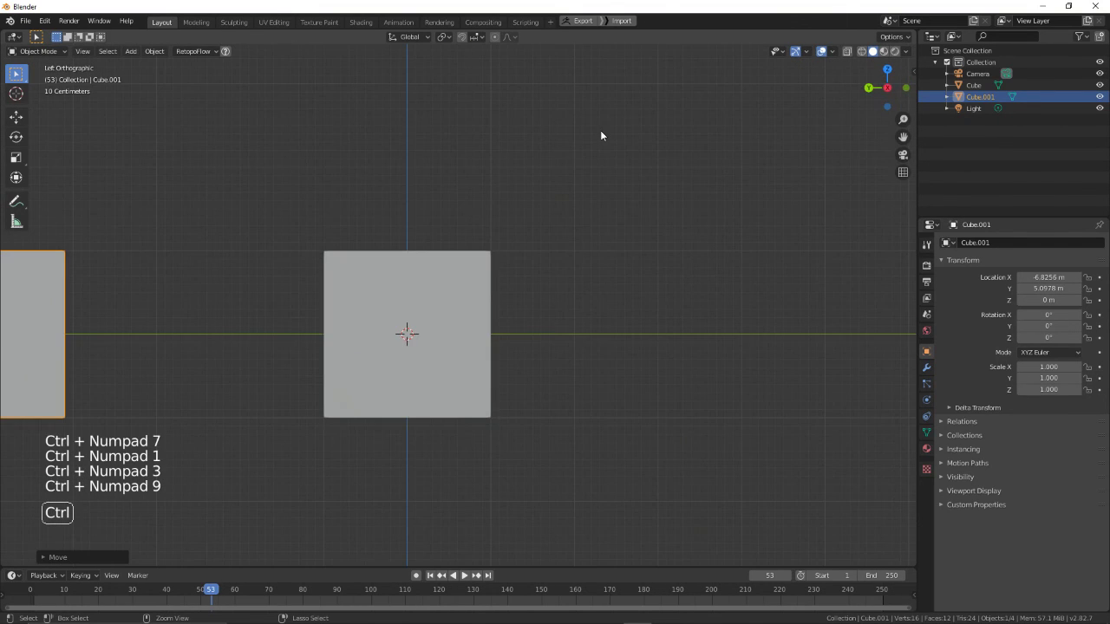
- Orbit out to a free perspective view and toggle the projection to orthographic and back
middle_click_drag(600, 134, 437, 204)
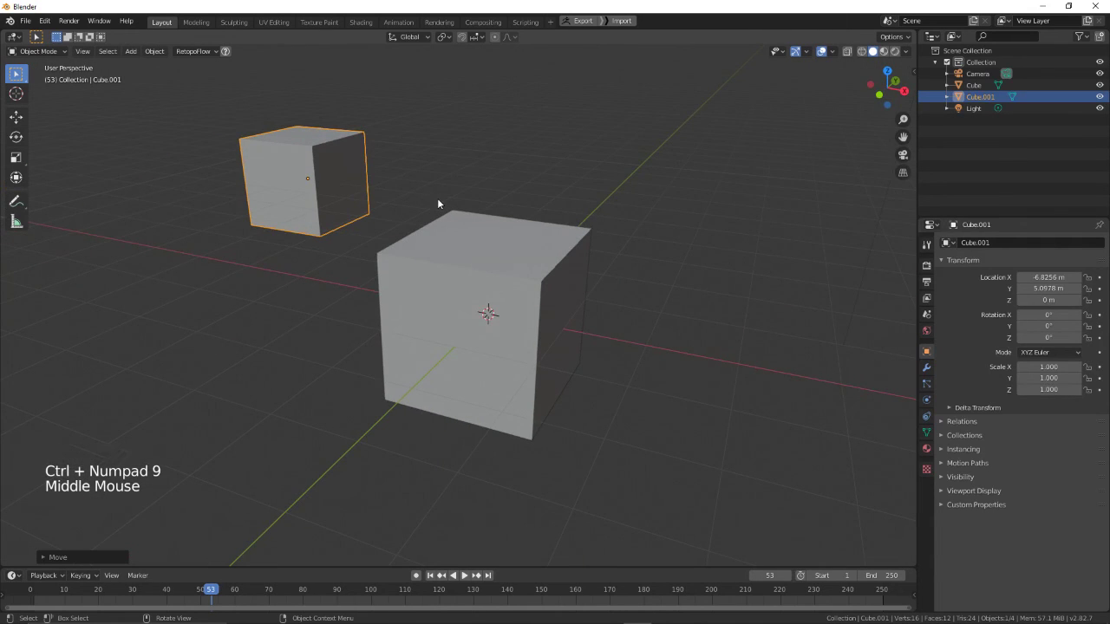
key("KP_5")
key("KP_5")
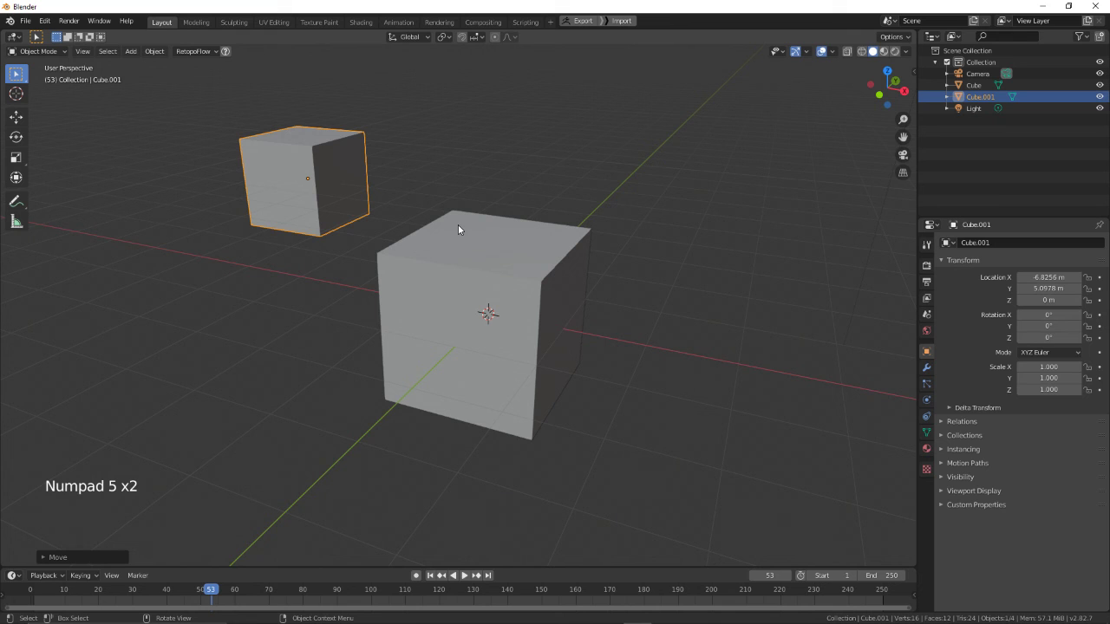
- Select the original cube at the origin and frame the viewport on it
left_click(458, 228)
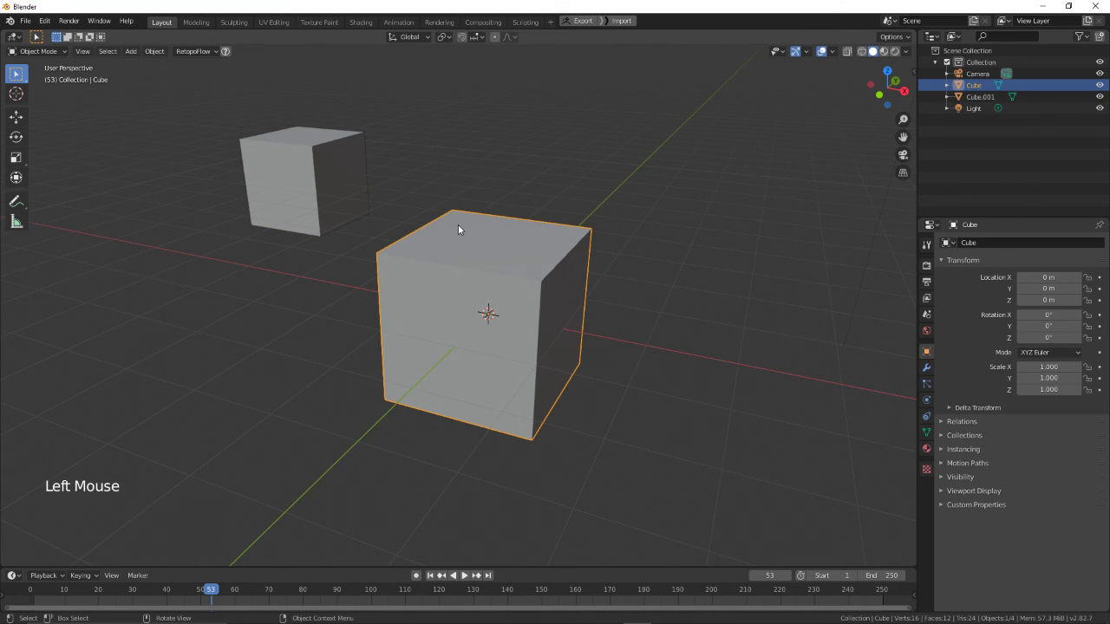
key("KP_Decimal")
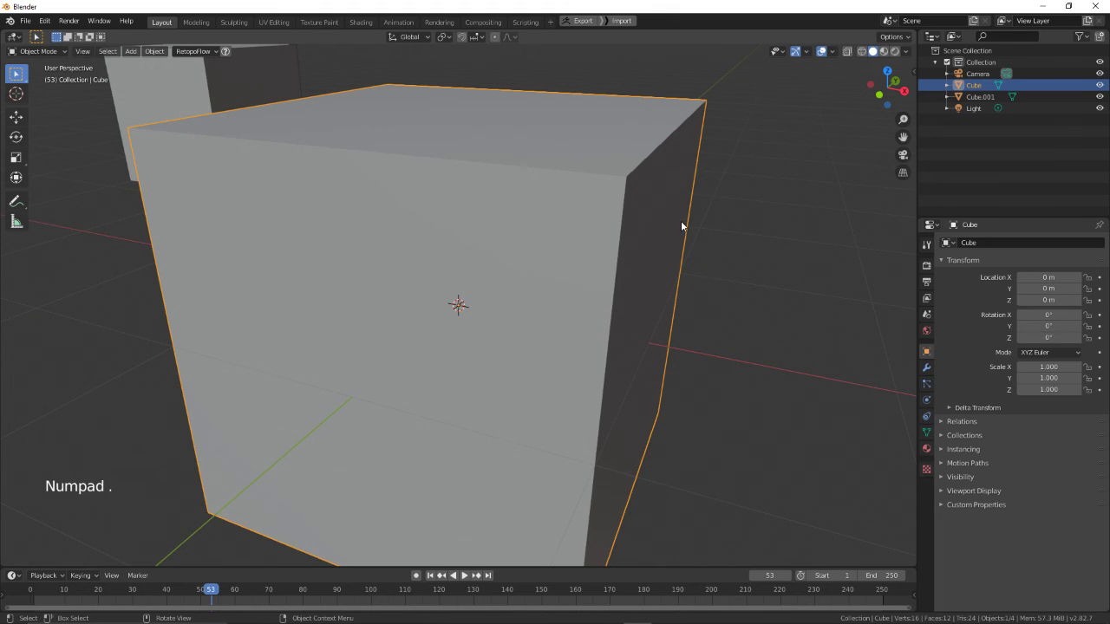
scroll(575, 347, "down", 4)
middle_click_drag(575, 347, 584, 301)
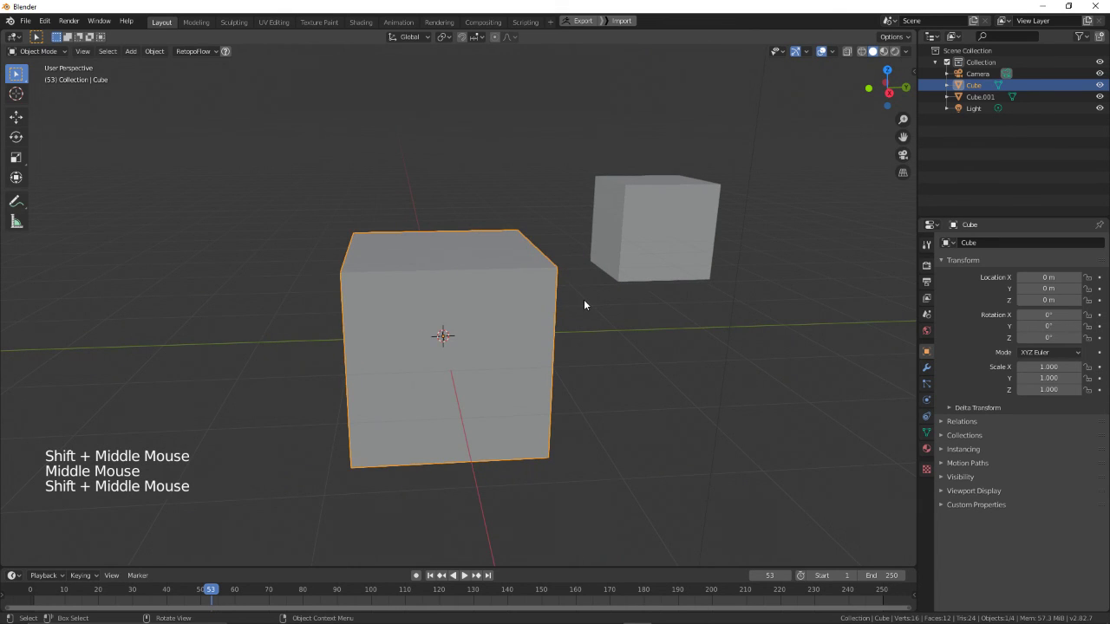